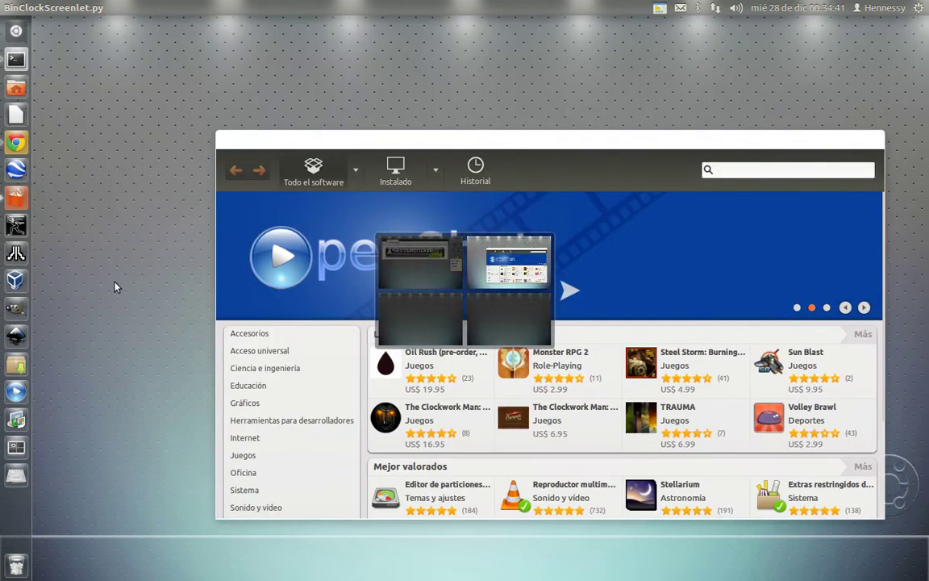
# - Search the Ubuntu Software Center for "compiz", select the CompizConfig configuration manager entry, and close the window after checking it
pyautogui.moveTo(541, 143); pyautogui.dragTo(490, 119)
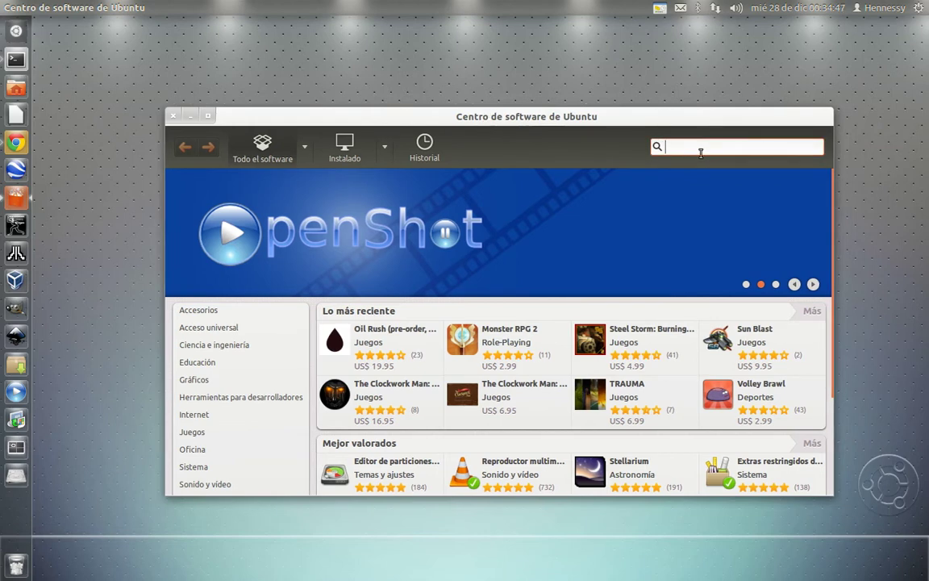
pyautogui.write('compiz')
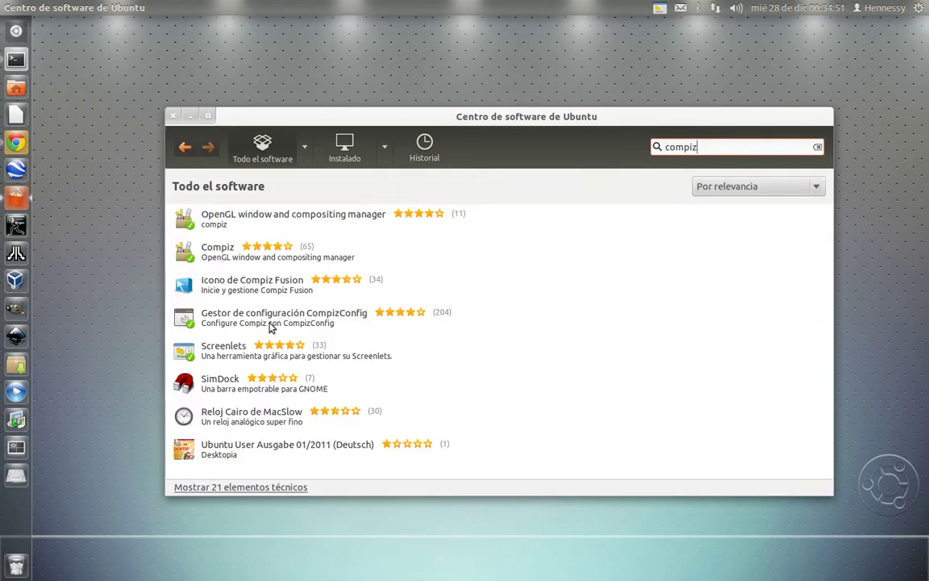
pyautogui.click(272, 327)
pyautogui.scroll(2, 255, 330)
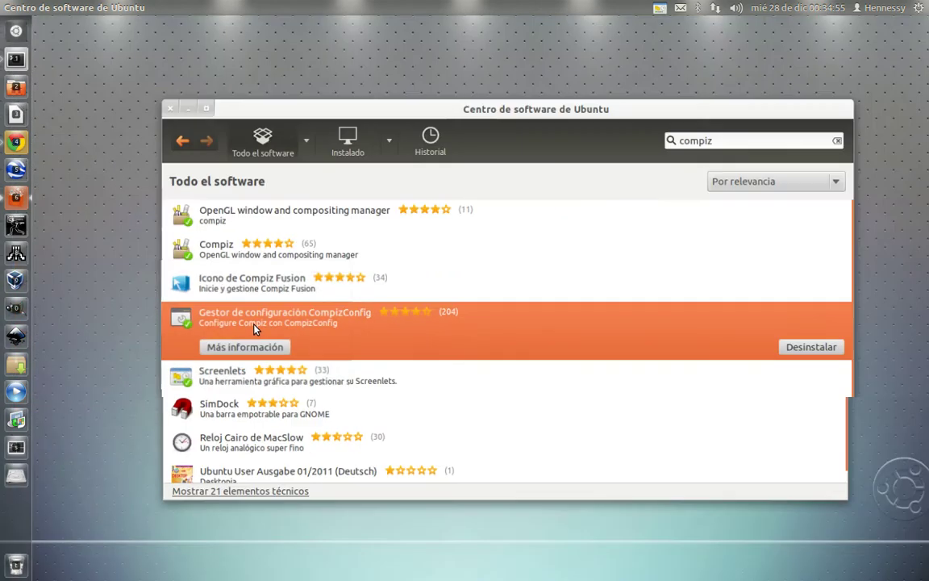
pyautogui.scroll(-2, 255, 330)
pyautogui.scroll(-3, 263, 325)
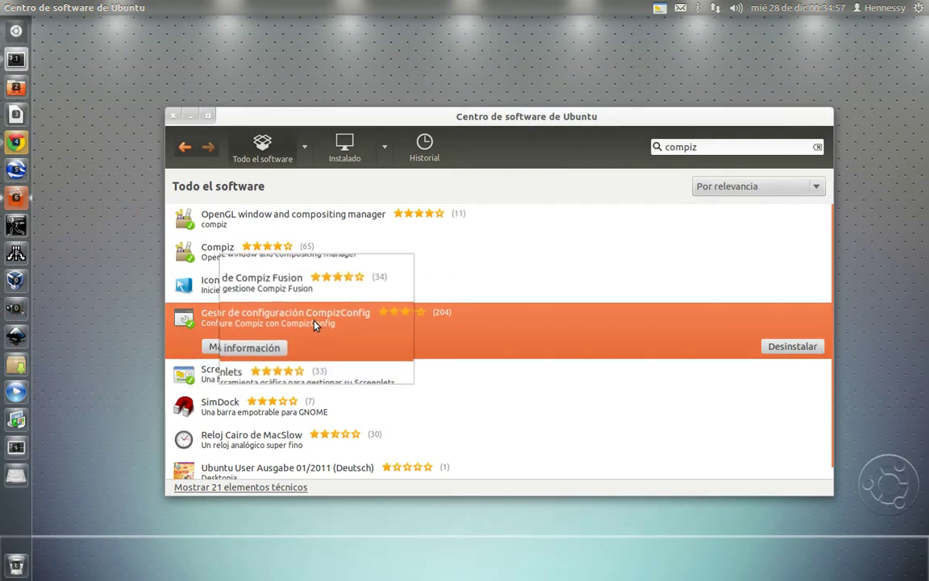
pyautogui.click(174, 117)
# - Return to the first workspace, launch the CompizConfig settings manager by searching for "compi", and bring its window fully into view
pyautogui.hotkey('ctrl', 'alt', 'Left')
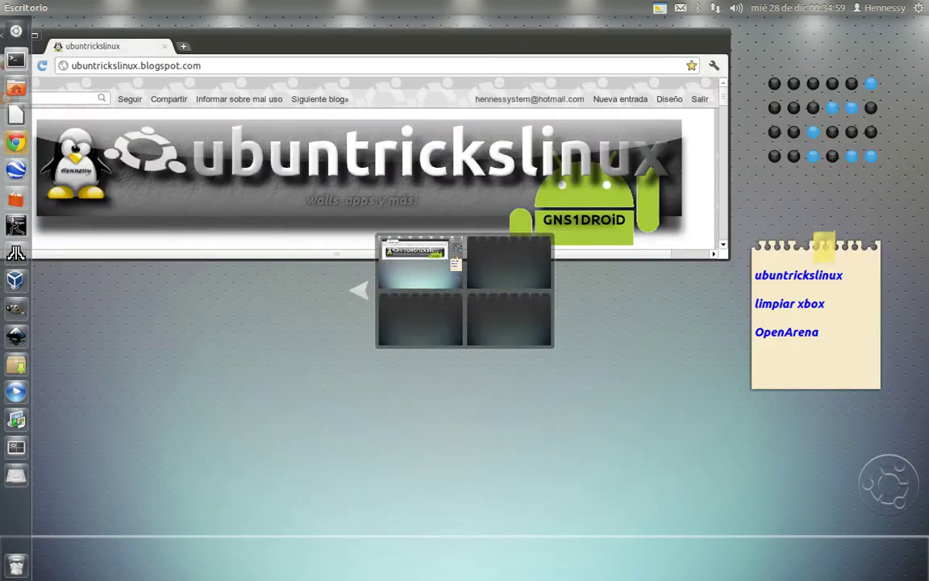
pyautogui.press('super')
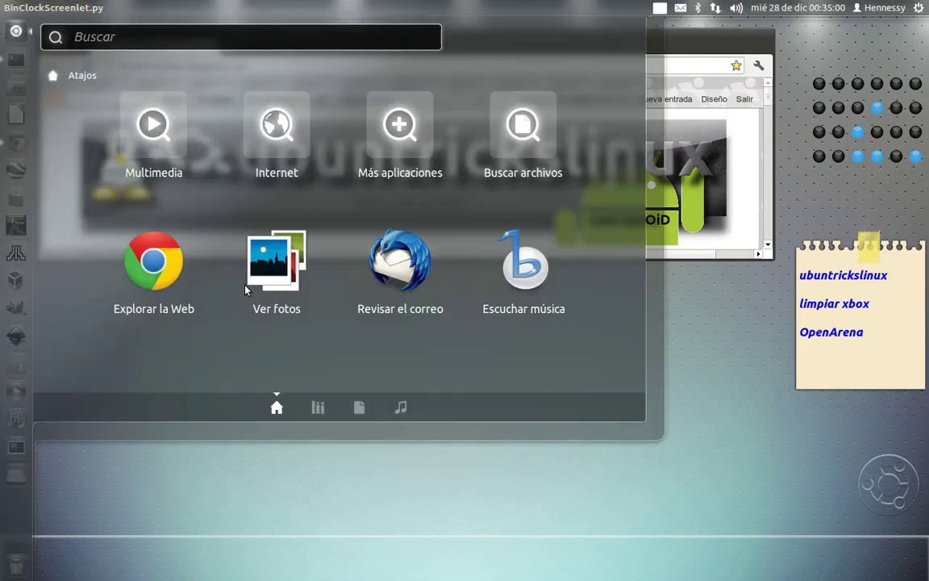
pyautogui.write('compi')
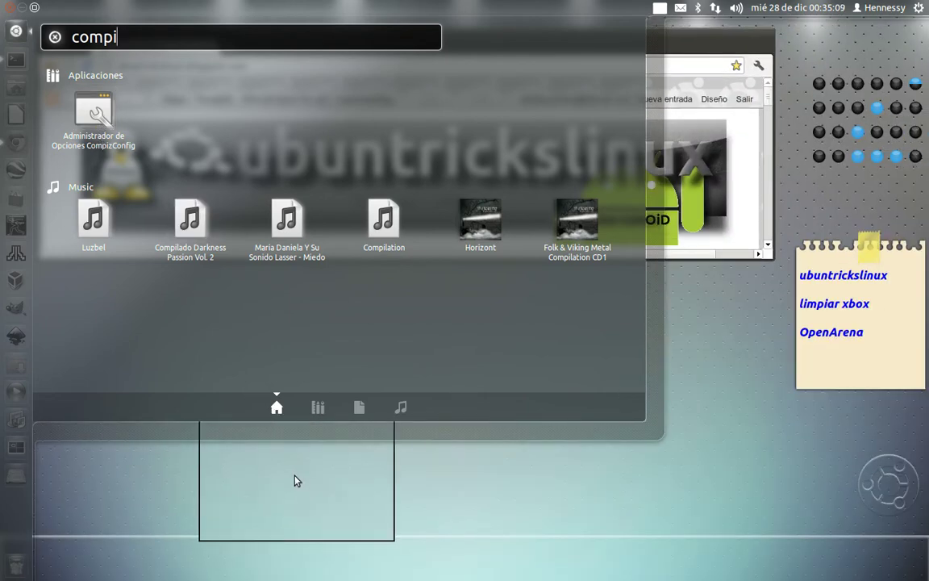
pyautogui.click(100, 107)
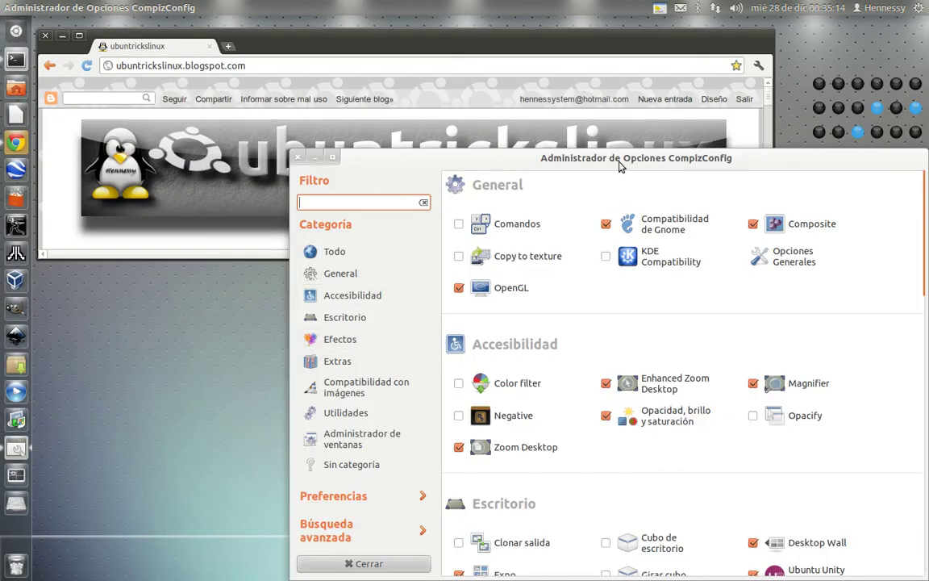
pyautogui.moveTo(630, 154); pyautogui.dragTo(487, 93)
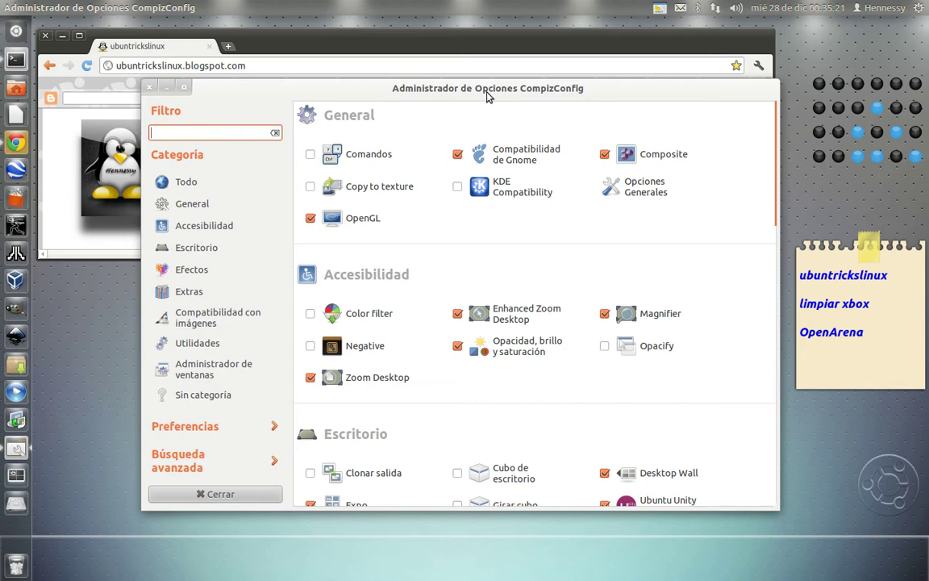
# - Find the Ubuntu Unity Plugin in the Escritorio category, magnify it, and open its settings
pyautogui.moveTo(781, 214)
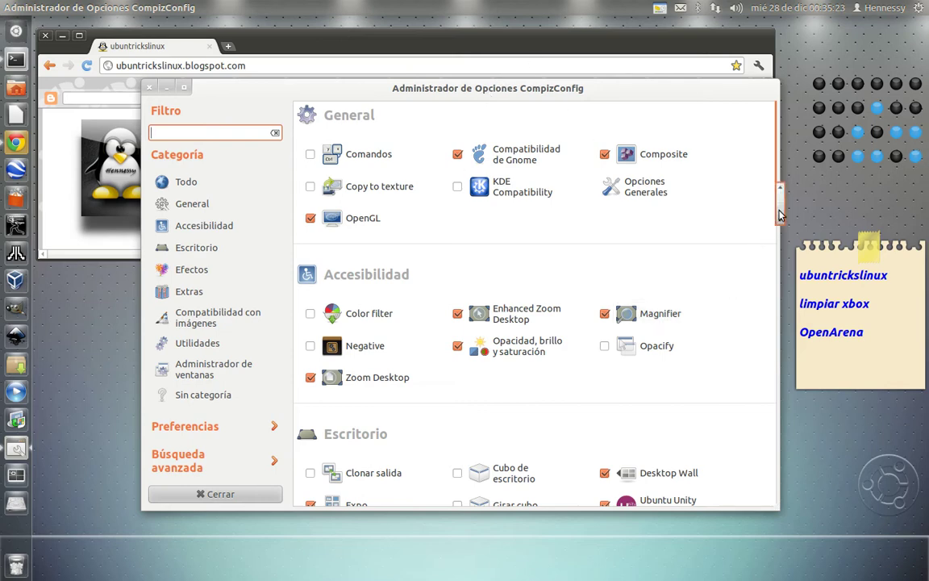
pyautogui.moveTo(781, 214); pyautogui.dragTo(781, 271)
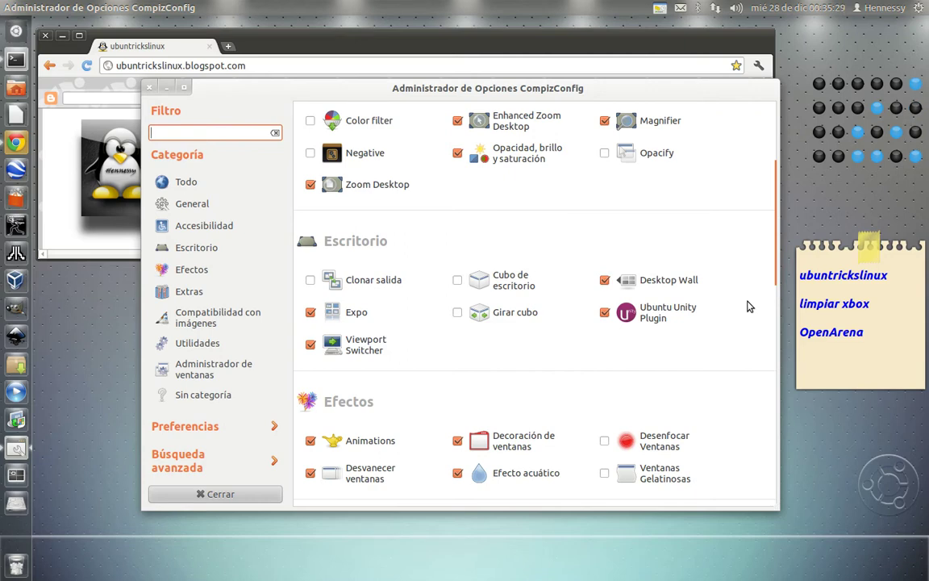
pyautogui.press('super+m')
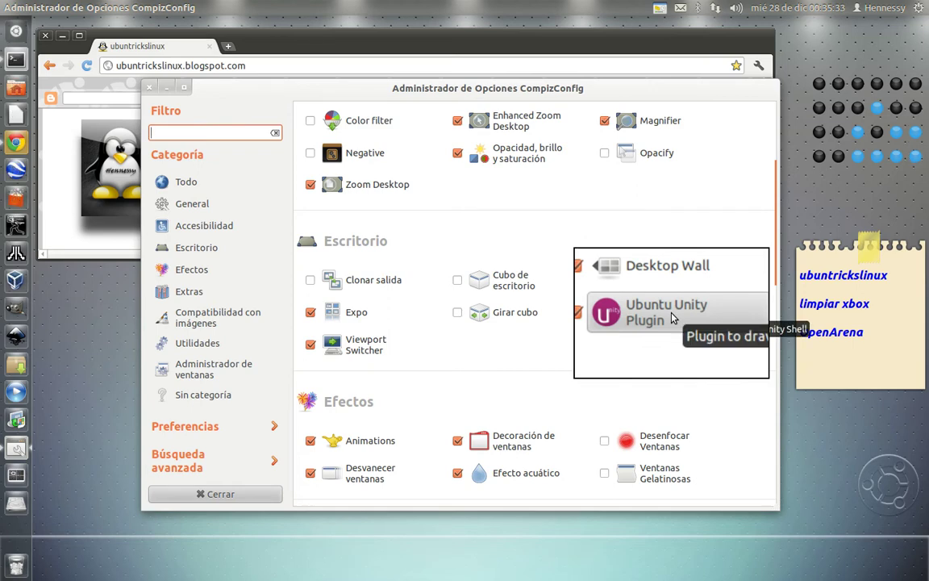
pyautogui.press('super+m')
pyautogui.scroll(3, 673, 319)
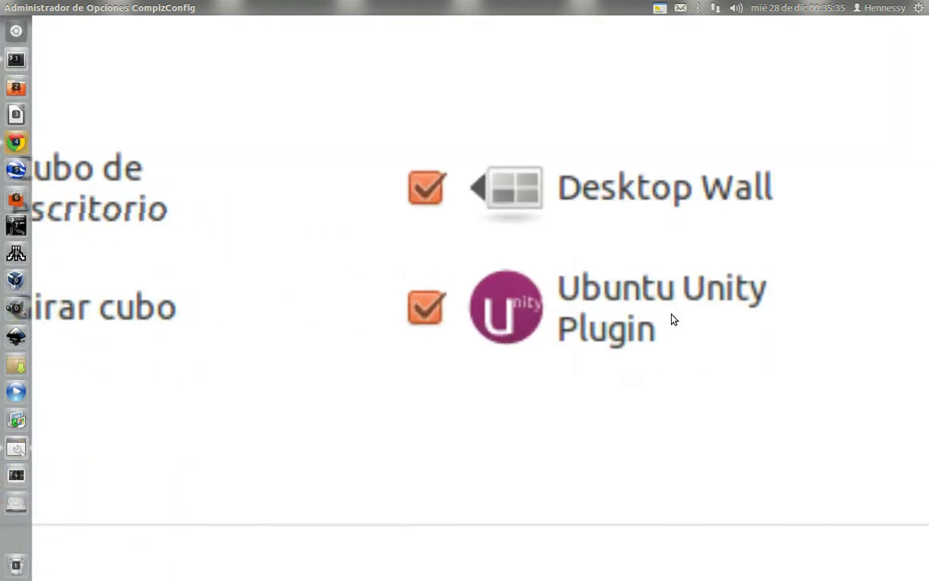
pyautogui.scroll(-3, 673, 319)
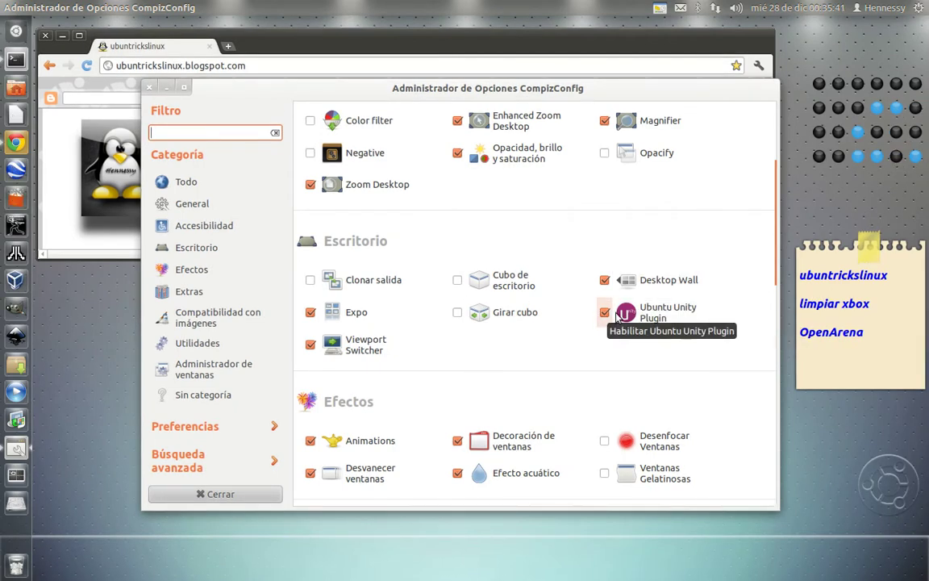
pyautogui.click(660, 319)
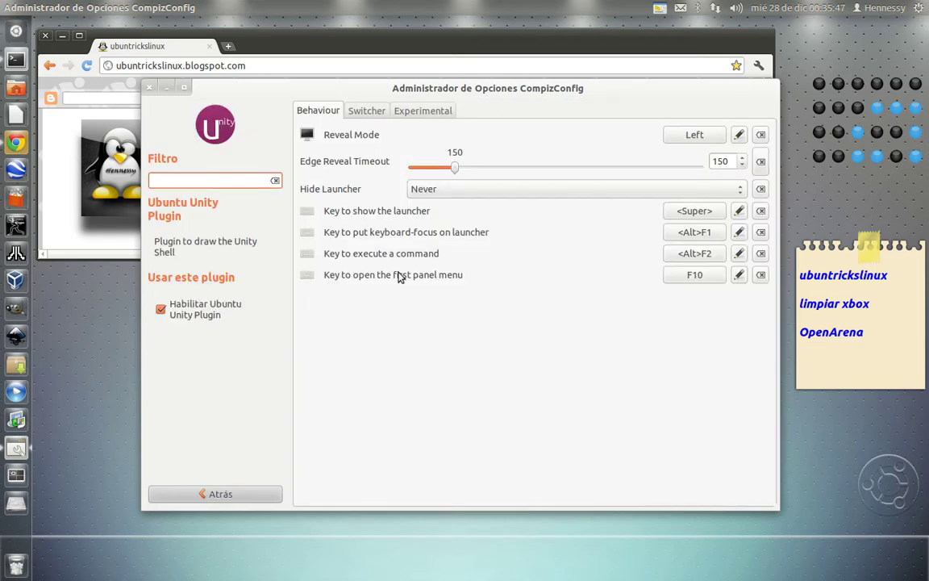
# - Look over the Unity plugin's Behaviour settings under magnification and open its Experimental settings
pyautogui.press('super+m')
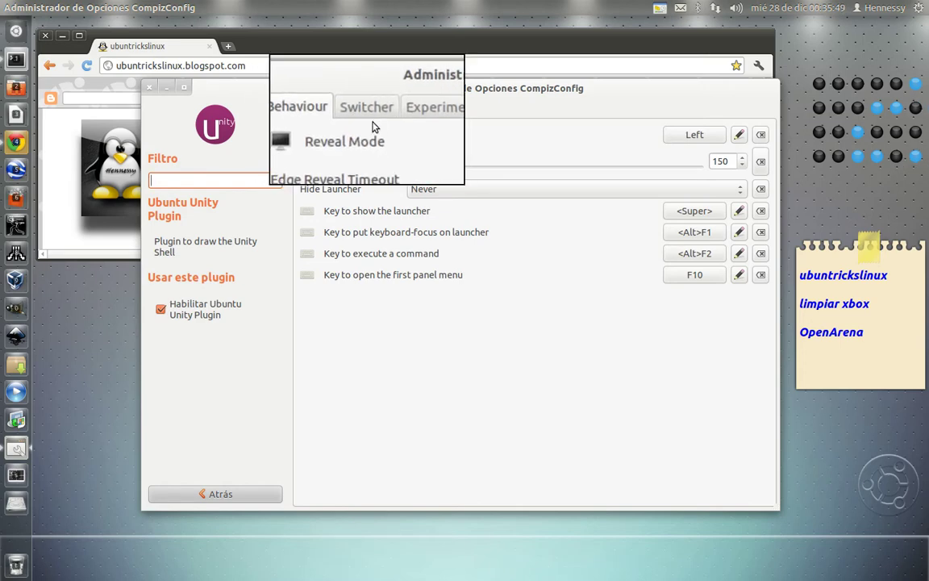
pyautogui.press('super+m')
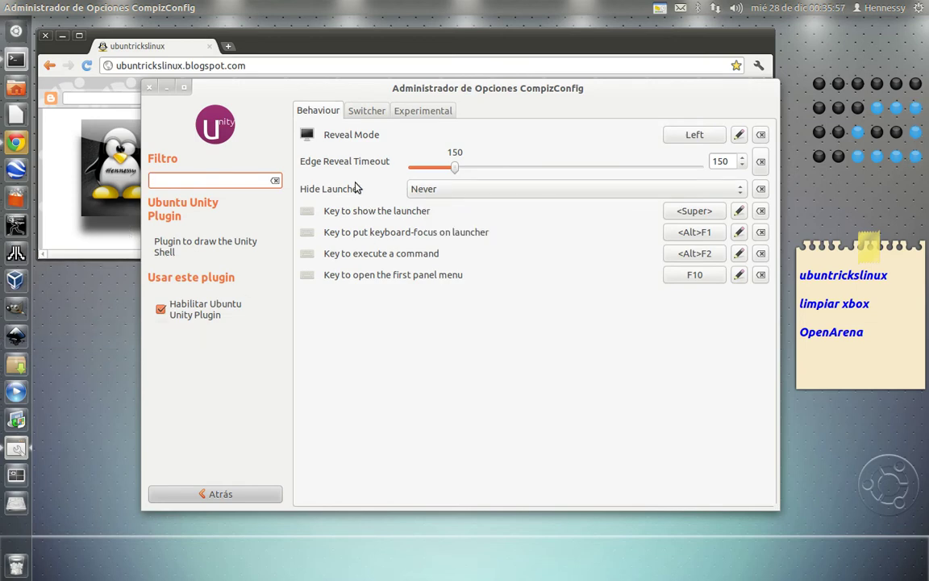
pyautogui.click(430, 113)
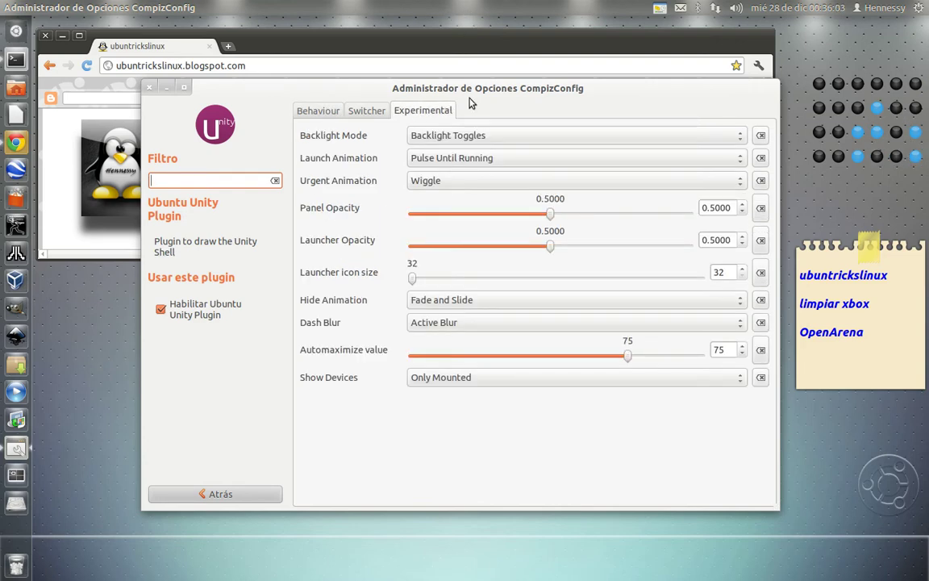
pyautogui.moveTo(423, 89); pyautogui.dragTo(443, 93)
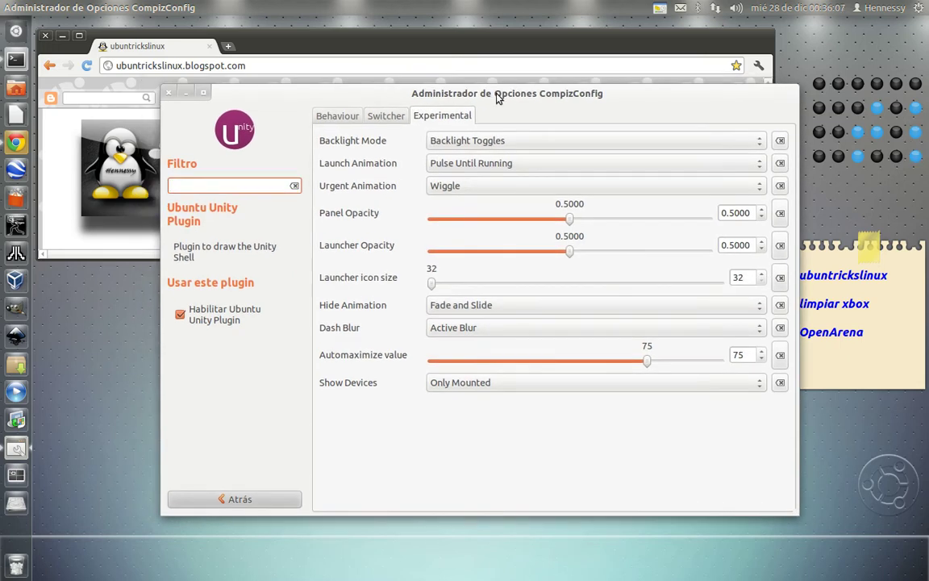
pyautogui.moveTo(497, 97); pyautogui.dragTo(489, 97)
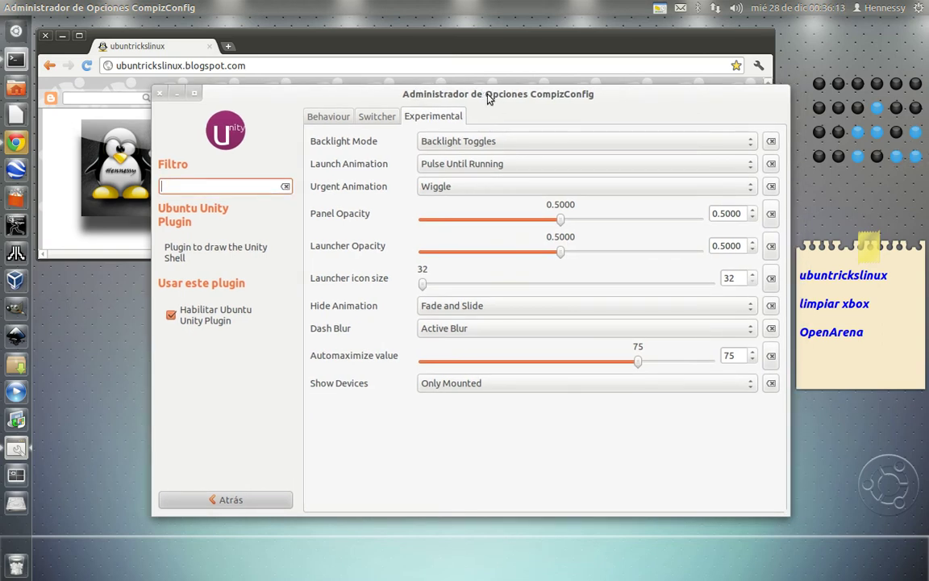
pyautogui.moveTo(488, 97); pyautogui.dragTo(509, 97)
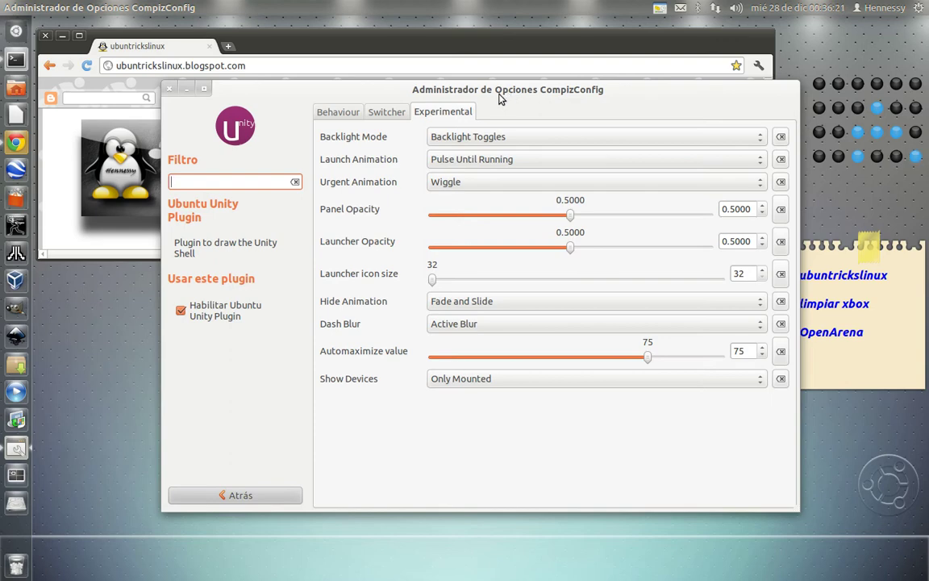
pyautogui.moveTo(501, 97); pyautogui.dragTo(543, 98)
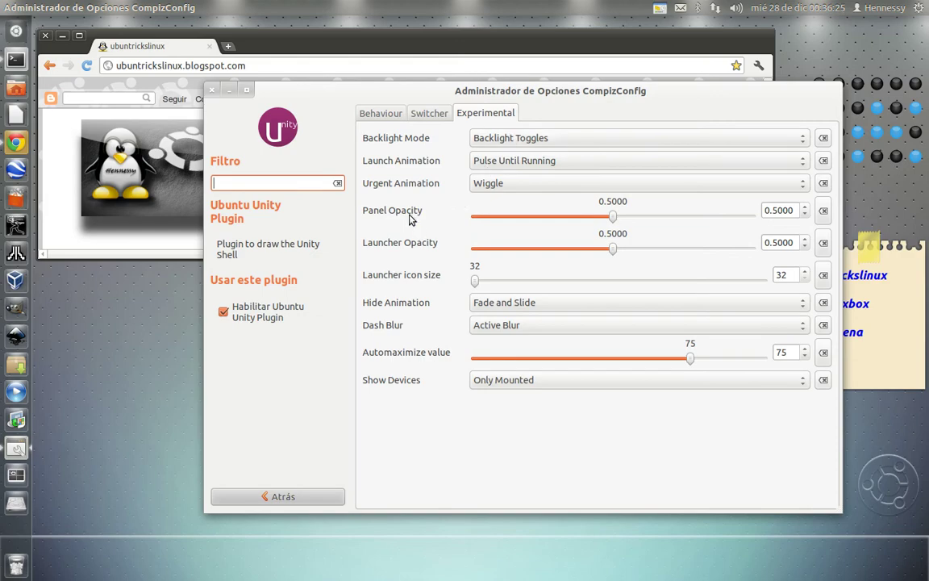
# - Magnify the Experimental settings to examine the Panel Opacity and Launcher Opacity options
pyautogui.press('super+m')
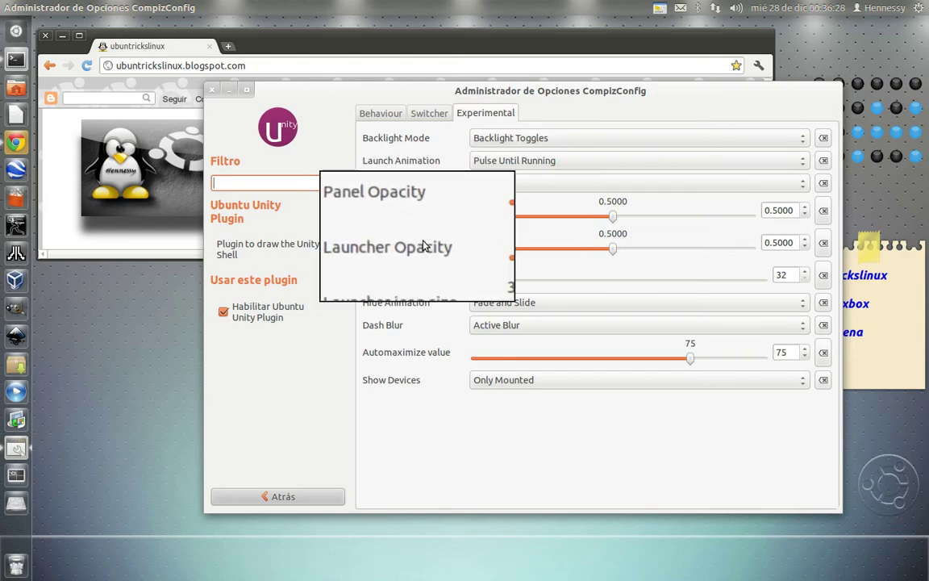
pyautogui.scroll(3, 418, 242)
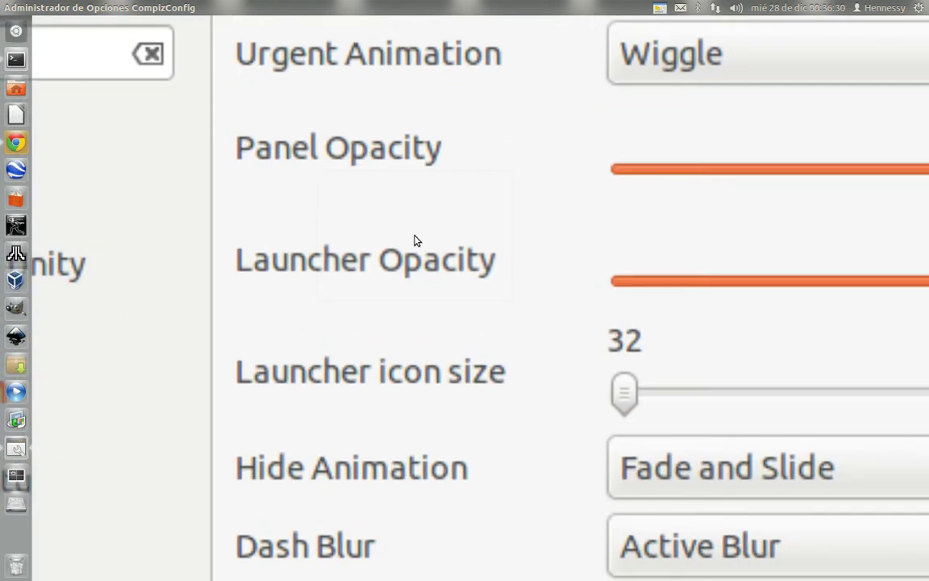
pyautogui.scroll(-3, 417, 241)
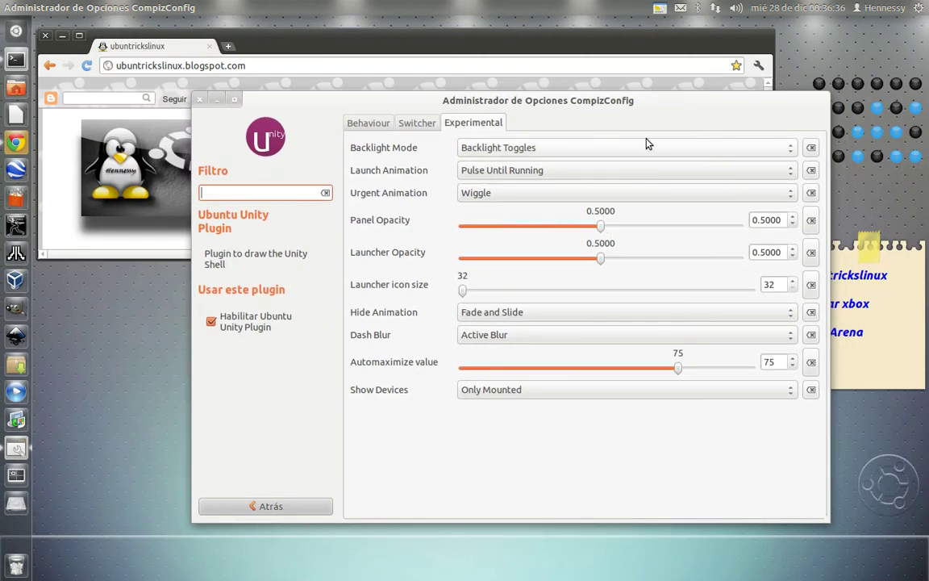
pyautogui.moveTo(646, 112); pyautogui.dragTo(634, 109)
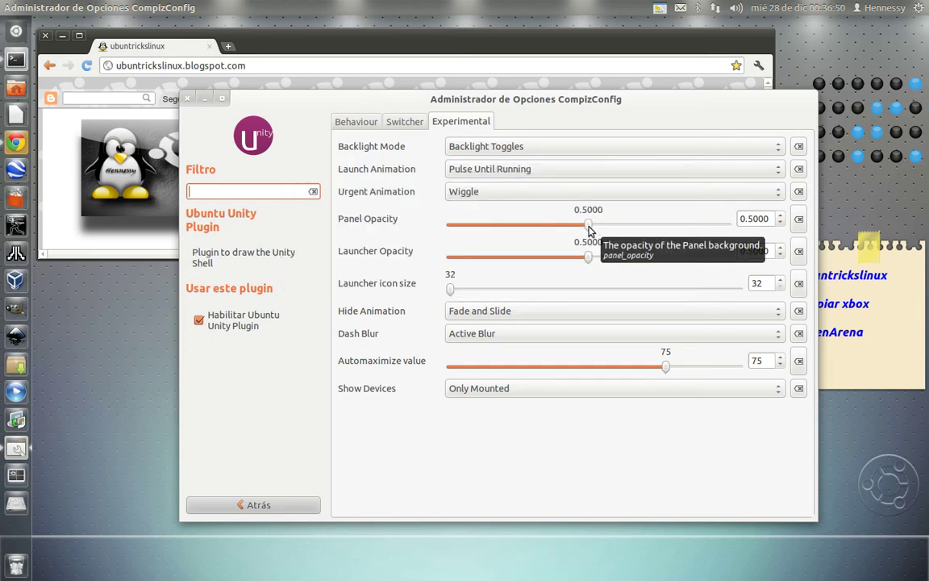
# - Try Panel Opacity at 1.0000 and at 0.0000, checking the transparent panel on the empty neighbouring workspace
pyautogui.moveTo(588, 230); pyautogui.dragTo(736, 232)
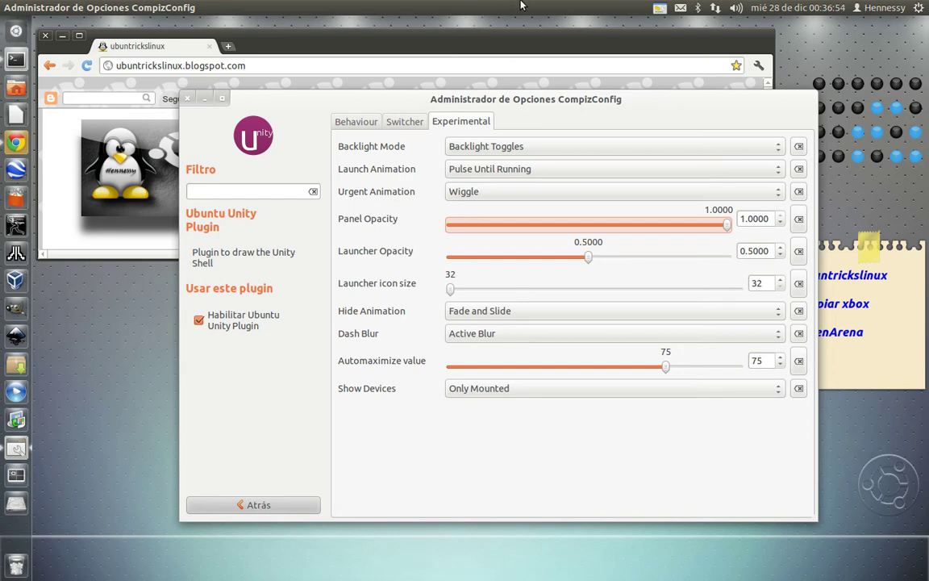
pyautogui.press('super')
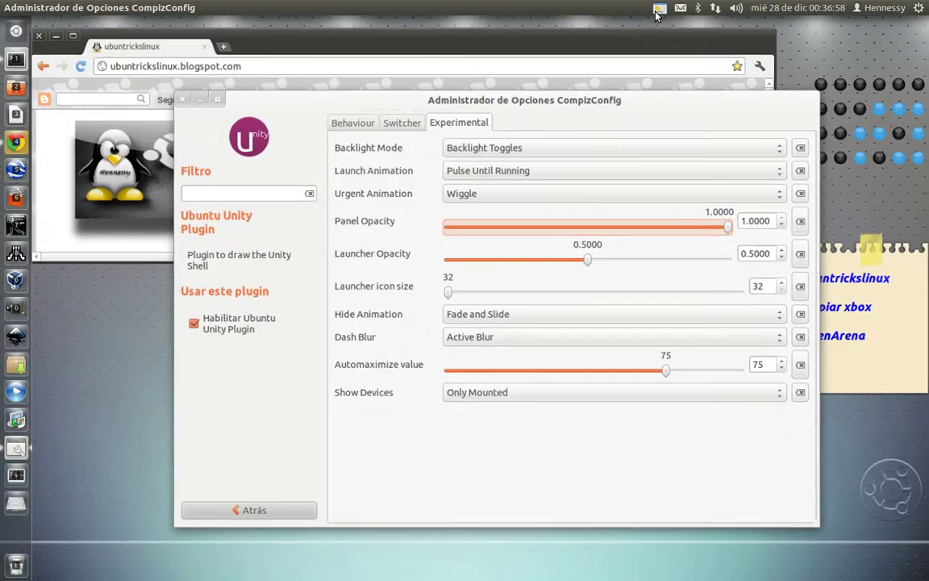
pyautogui.moveTo(729, 229); pyautogui.dragTo(415, 228)
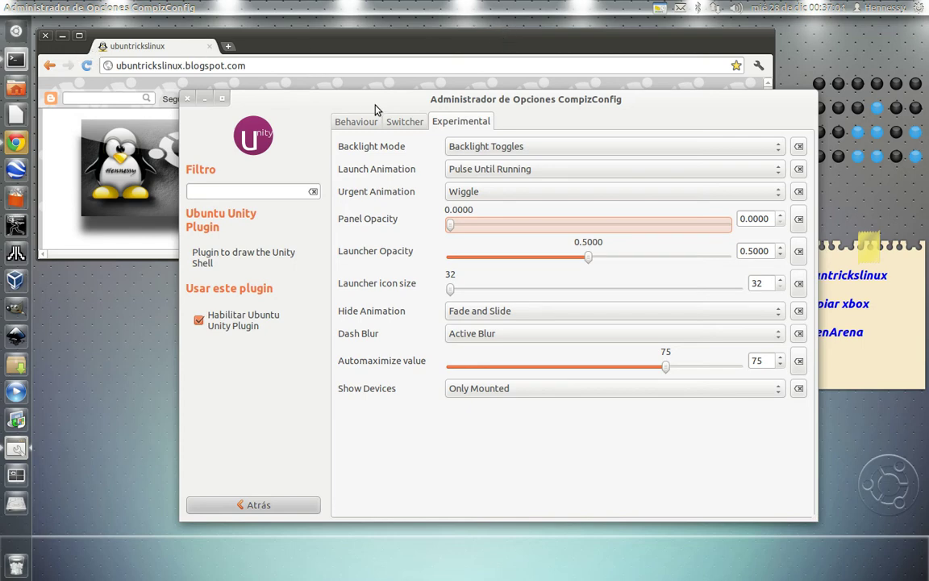
pyautogui.hotkey('ctrl', 'alt', 'Right')
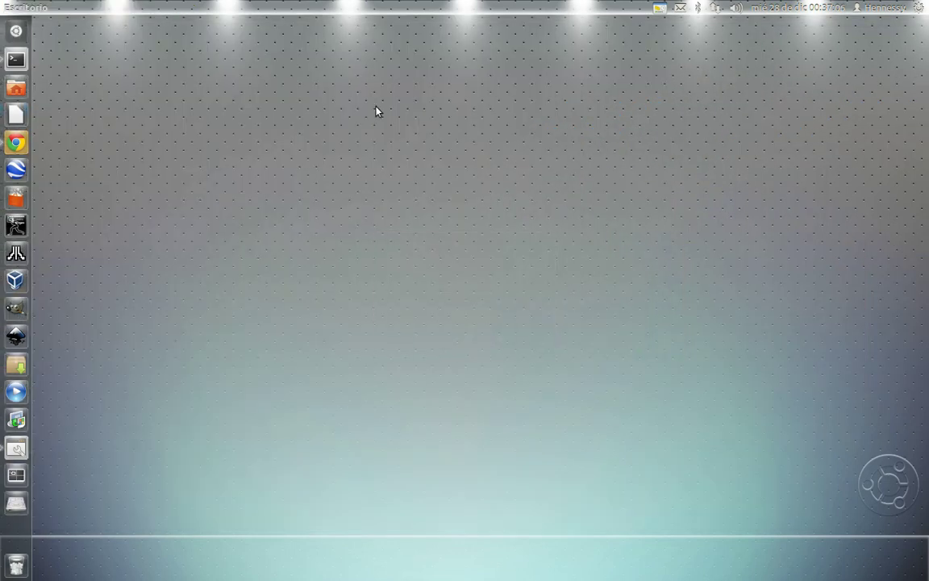
pyautogui.hotkey('ctrl', 'alt', 'Left')
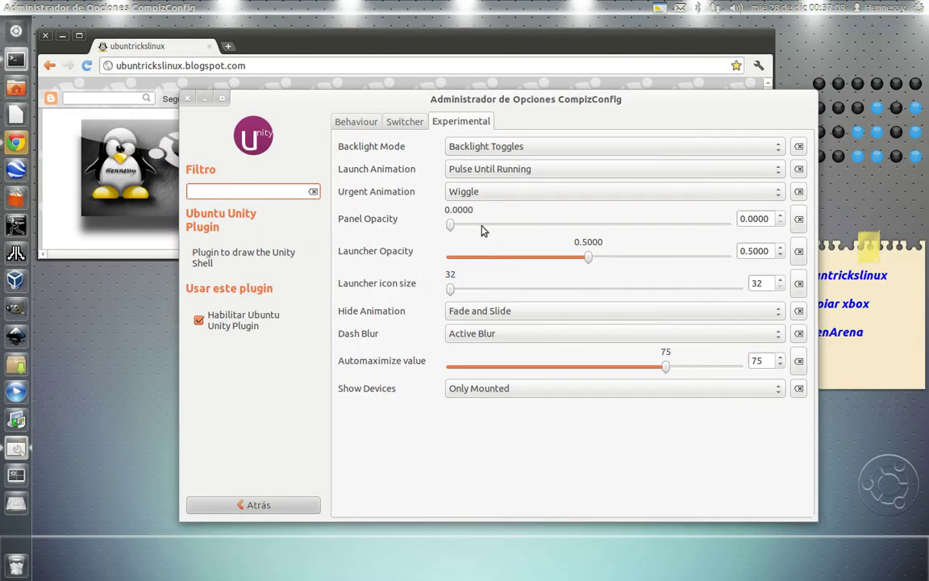
# - Set Panel Opacity back to 1.0000 and check the panel on the empty neighbouring workspace
pyautogui.moveTo(464, 232); pyautogui.dragTo(737, 230)
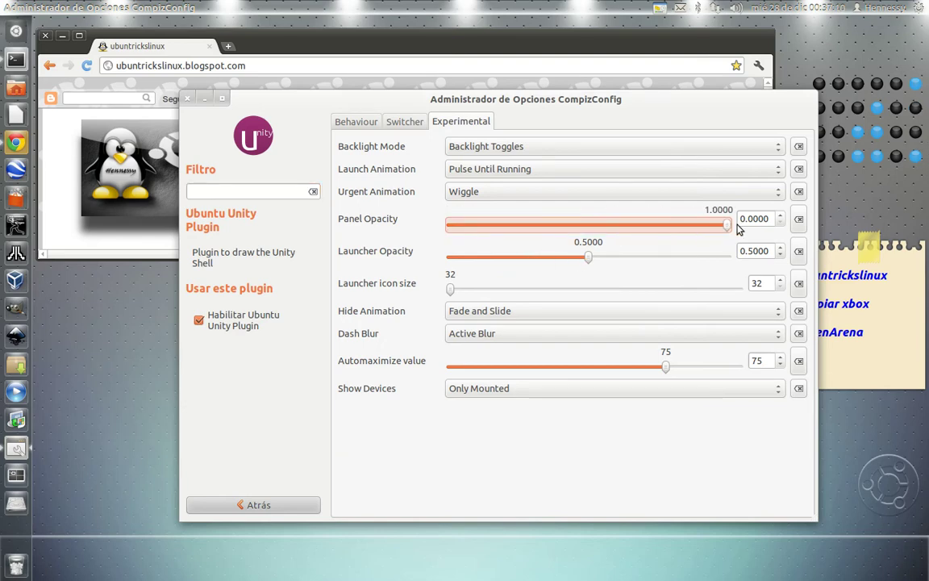
pyautogui.hotkey('ctrl', 'alt', 'Right')
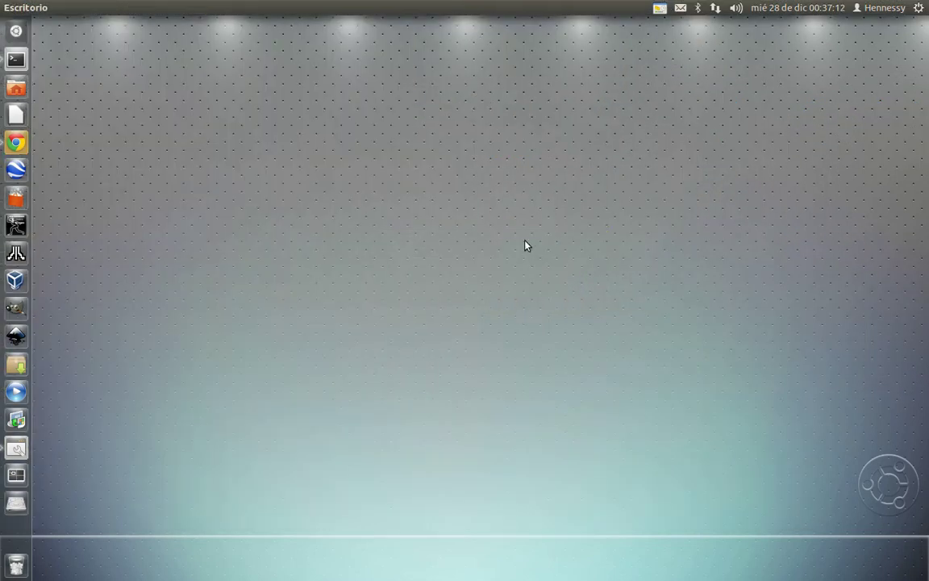
pyautogui.hotkey('ctrl', 'alt', 'Left')
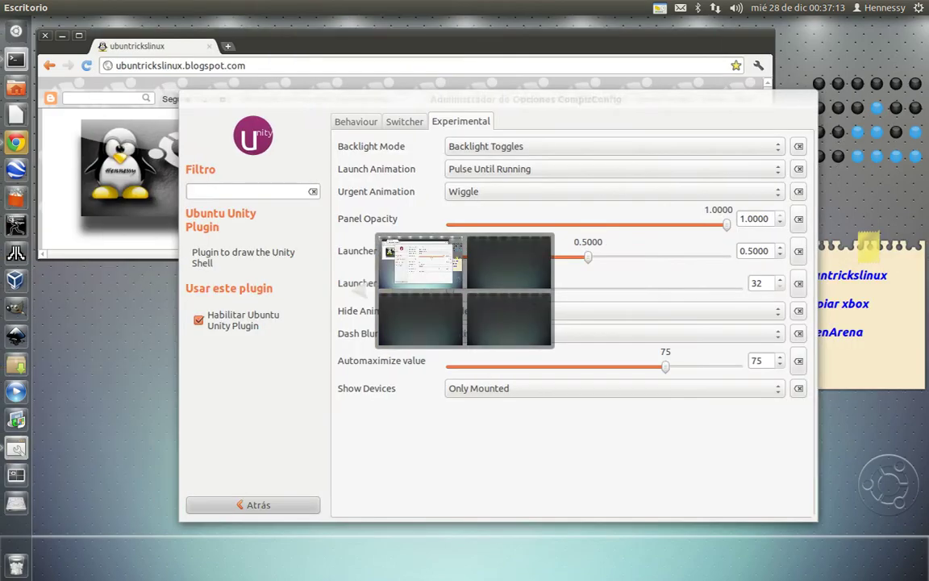
# - Set Panel Opacity to 0.5000 and check the semi-transparent panel on the empty neighbouring workspace
pyautogui.moveTo(728, 232); pyautogui.dragTo(599, 229)
pyautogui.doubleClick(755, 218)
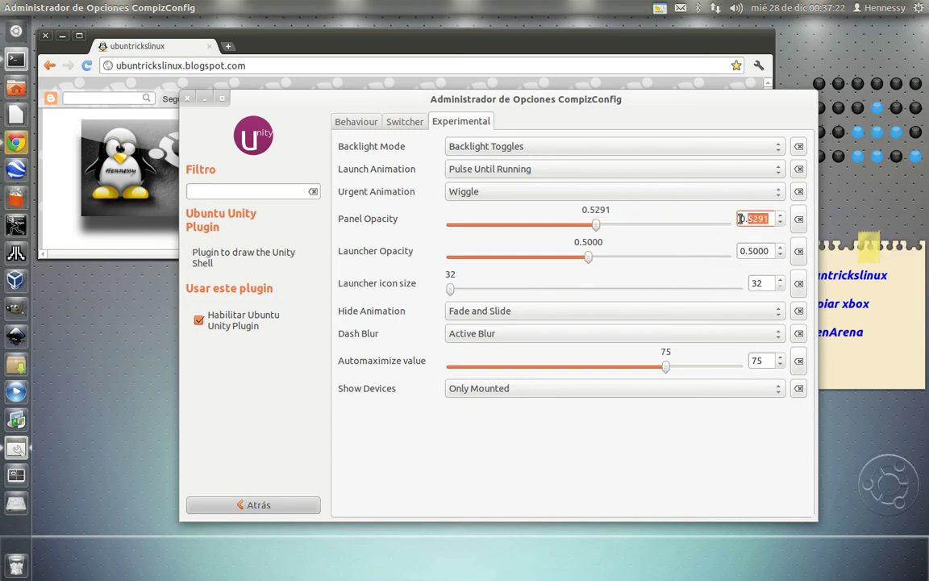
pyautogui.press('BackSpace')
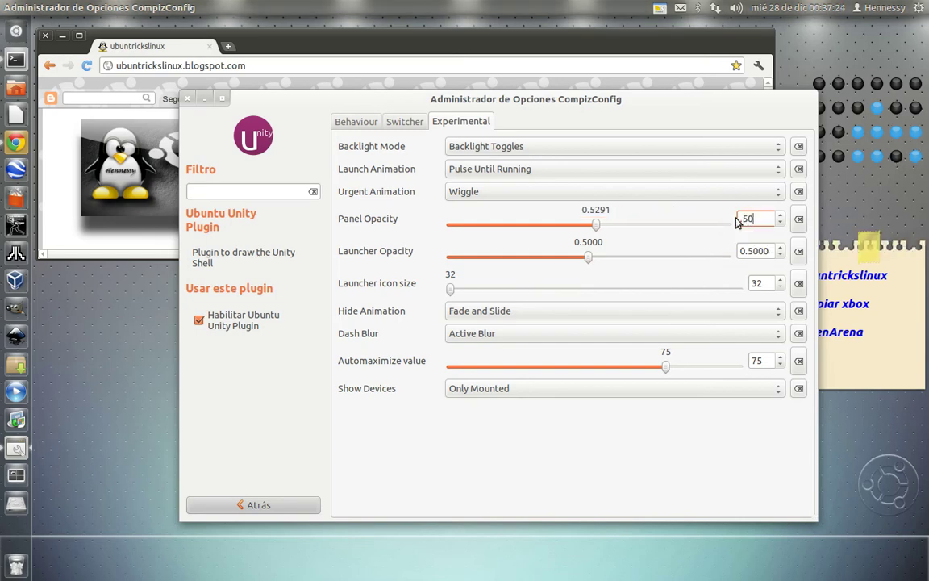
pyautogui.press('Return')
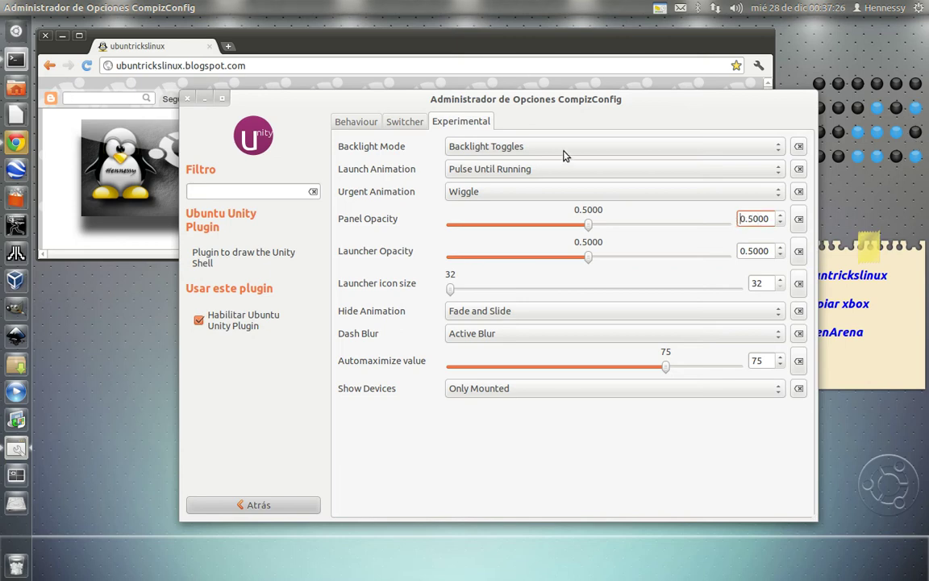
pyautogui.hotkey('ctrl', 'alt', 'Right')
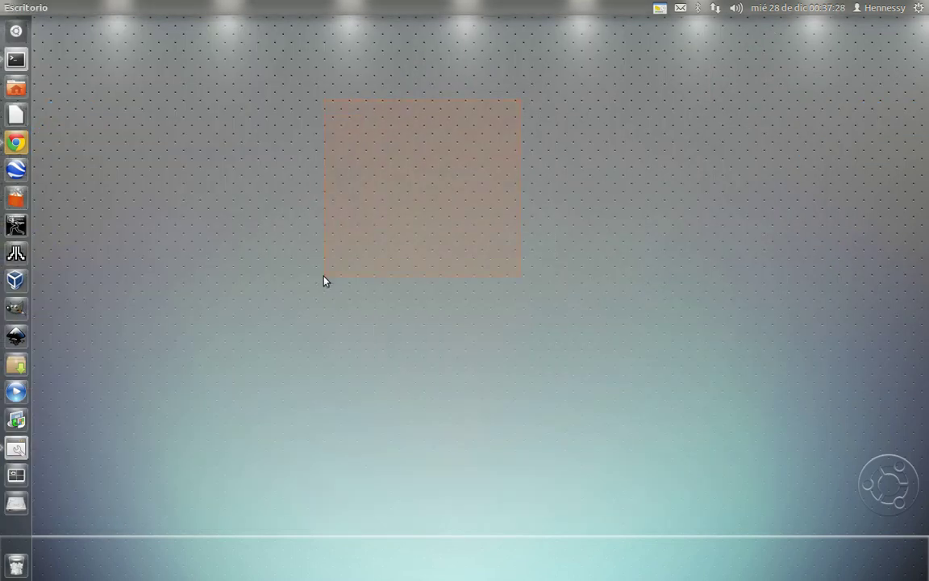
pyautogui.hotkey('ctrl', 'alt', 'Left')
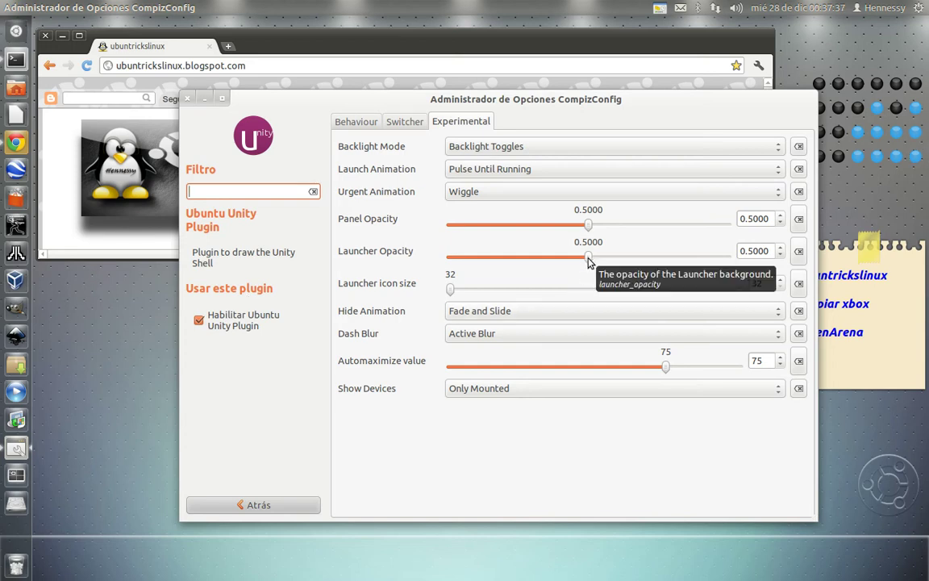
# - Try Launcher Opacity at 1.0000 and check the launcher on the empty neighbouring workspace
pyautogui.moveTo(589, 262); pyautogui.dragTo(778, 265)
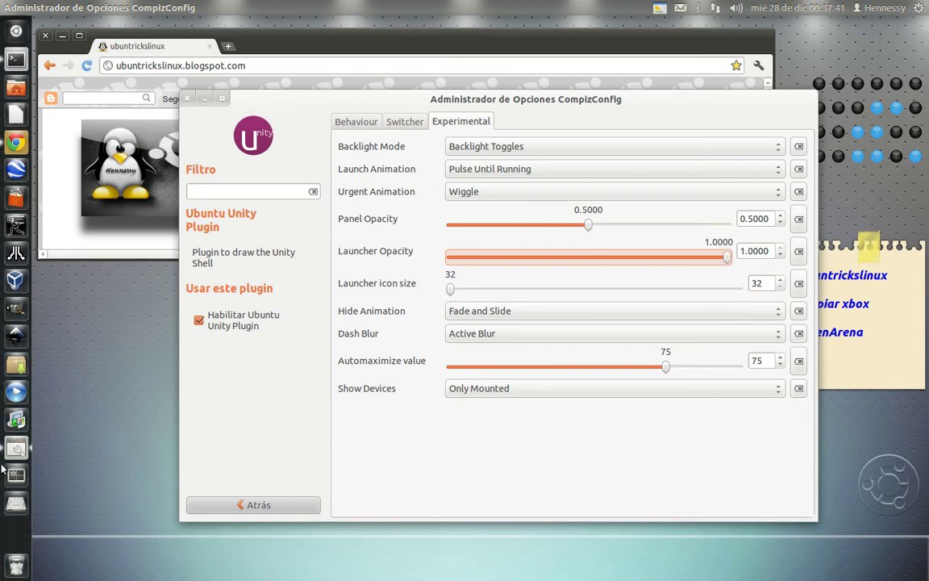
pyautogui.hotkey('ctrl', 'alt', 'Right')
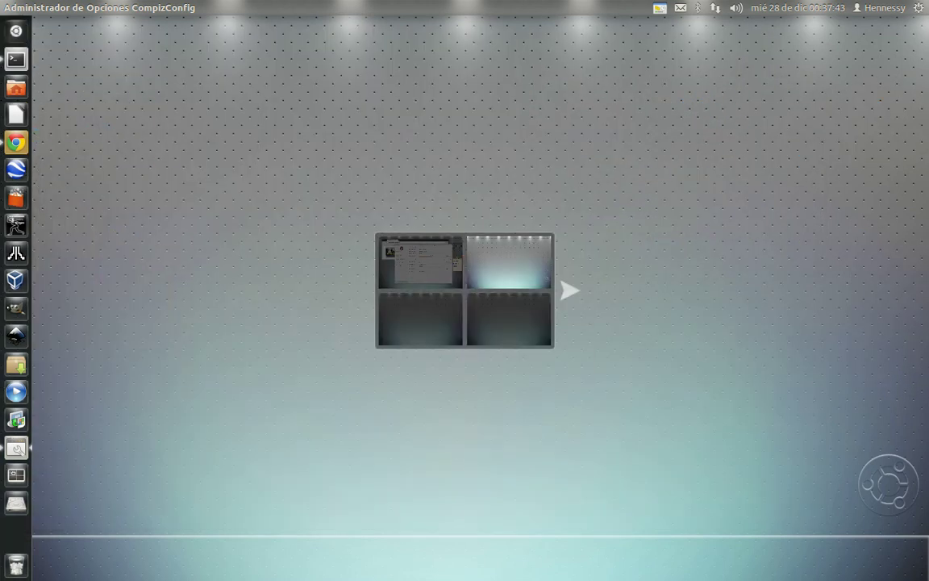
pyautogui.hotkey('ctrl', 'alt', 'Left')
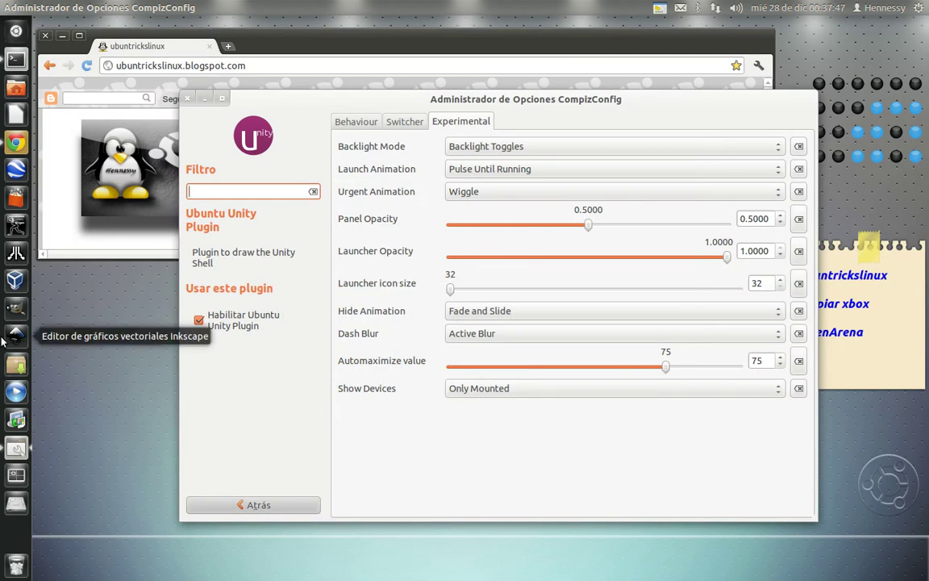
pyautogui.hotkey('ctrl', 'alt', 'Right')
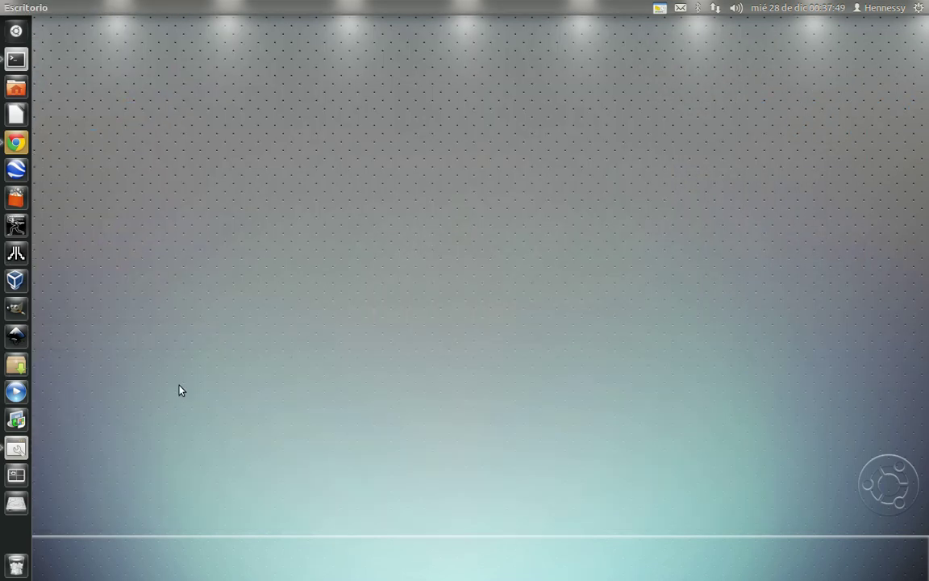
pyautogui.hotkey('ctrl', 'alt', 'Left')
# - Try Launcher Opacity at 0.0000, checking the launcher on the neighbouring workspace and in the overview of all workspaces
pyautogui.moveTo(728, 257); pyautogui.dragTo(386, 264)
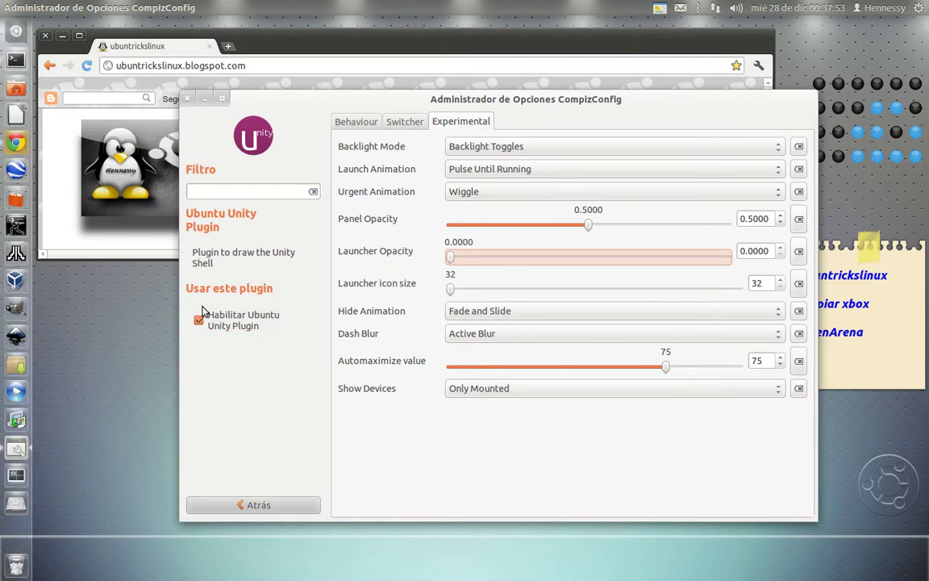
pyautogui.hotkey('ctrl', 'alt', 'Right')
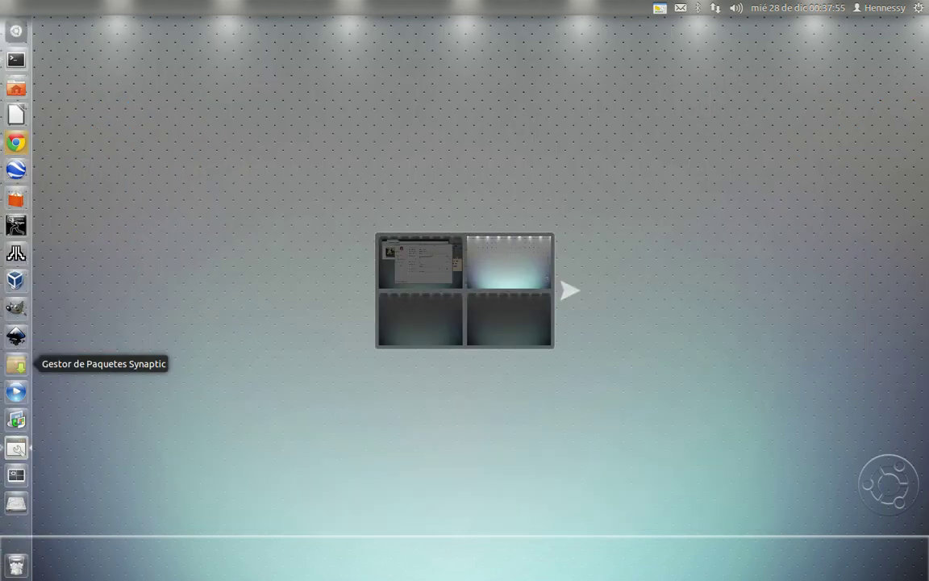
pyautogui.hotkey('ctrl', 'alt', 'Left')
pyautogui.press('super+s')
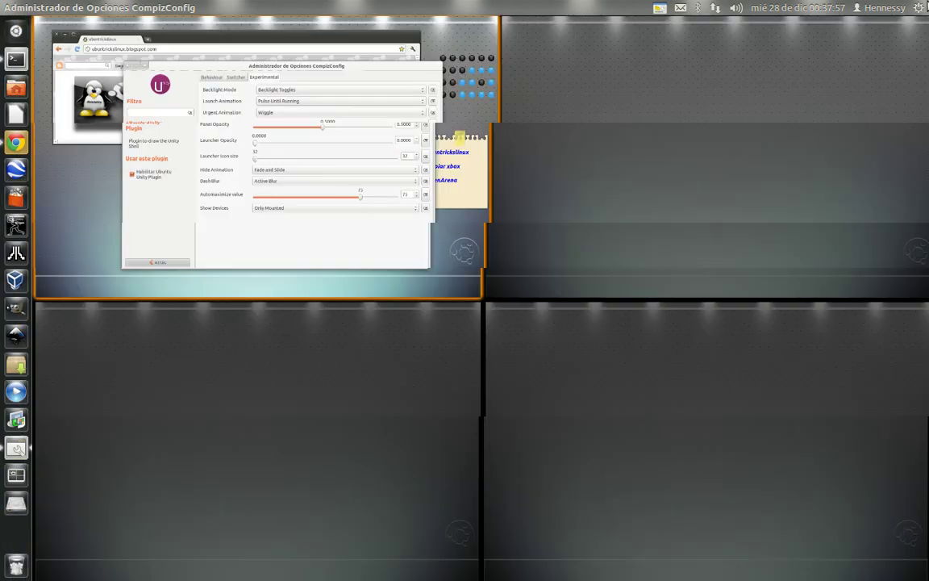
pyautogui.click(162, 234)
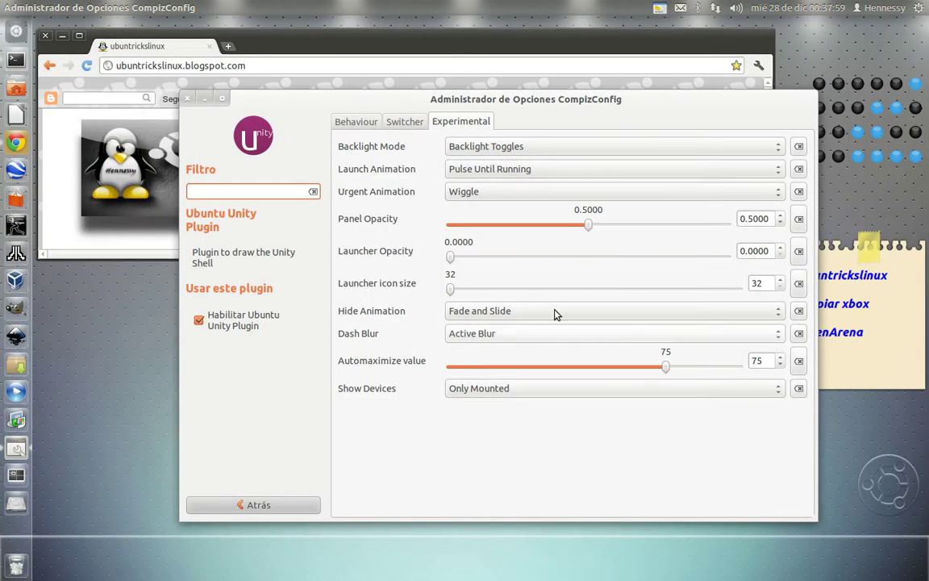
# - Set Launcher Opacity to 0.5000 and check the launcher on the empty neighbouring workspace
pyautogui.moveTo(450, 256); pyautogui.dragTo(620, 258)
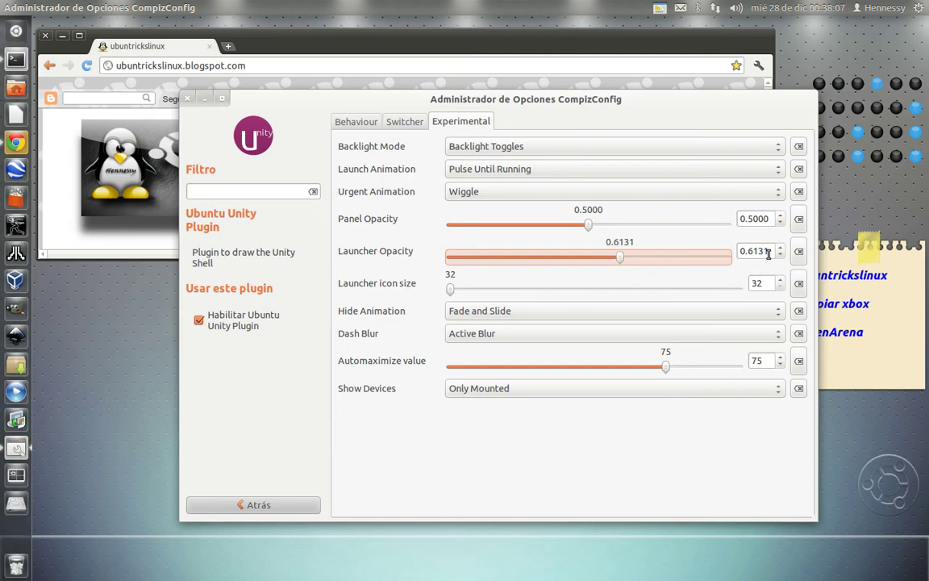
pyautogui.moveTo(768, 252); pyautogui.dragTo(697, 243)
pyautogui.write('.500')
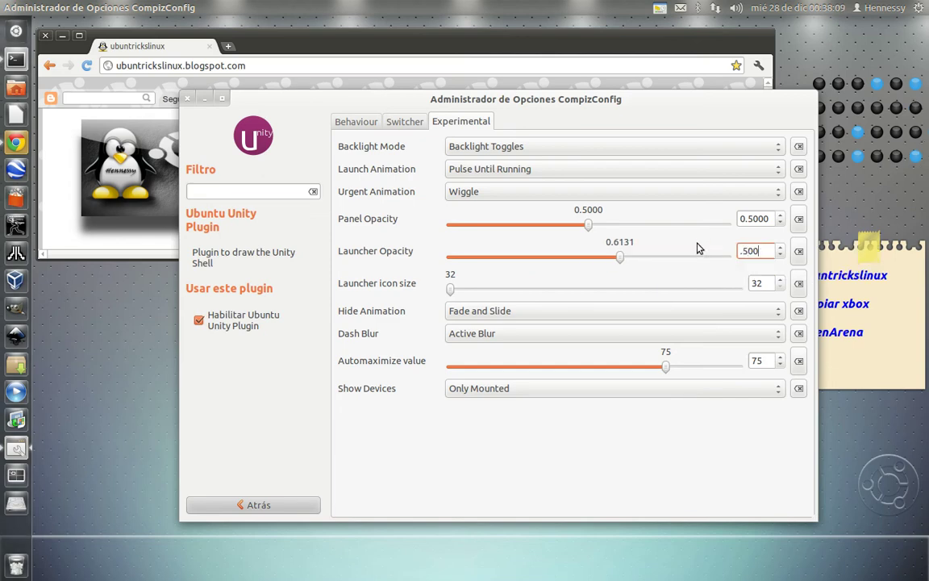
pyautogui.press('Return')
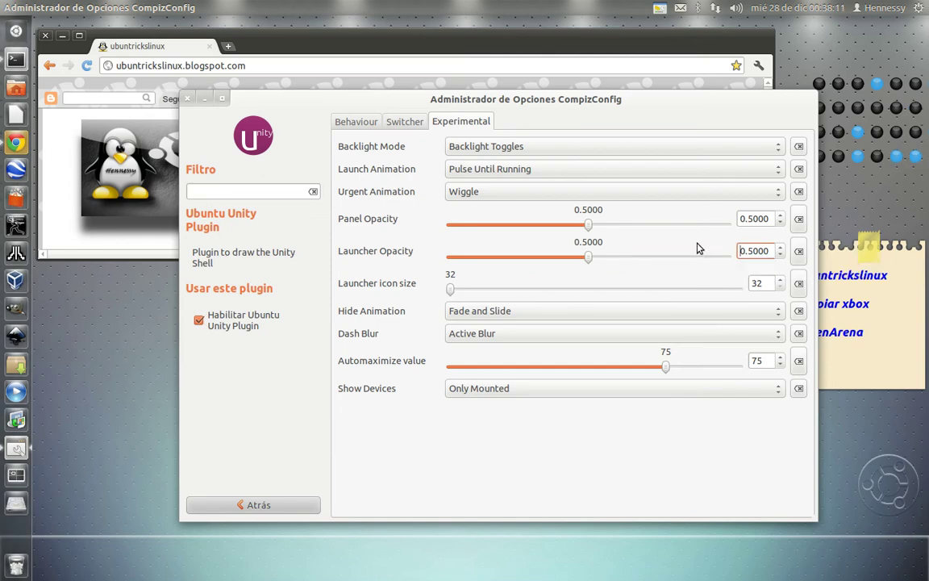
pyautogui.hotkey('ctrl', 'alt', 'Right')
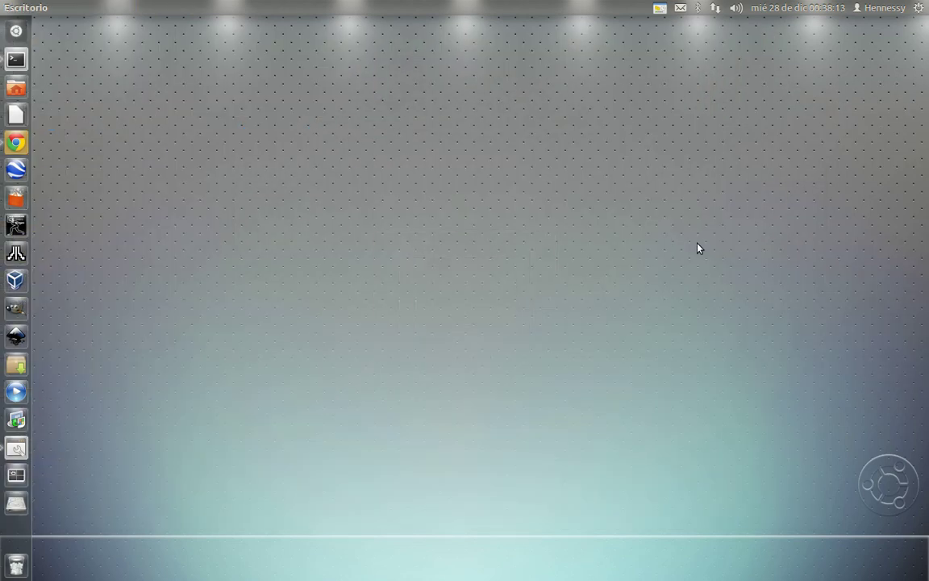
pyautogui.hotkey('ctrl', 'alt', 'Left')
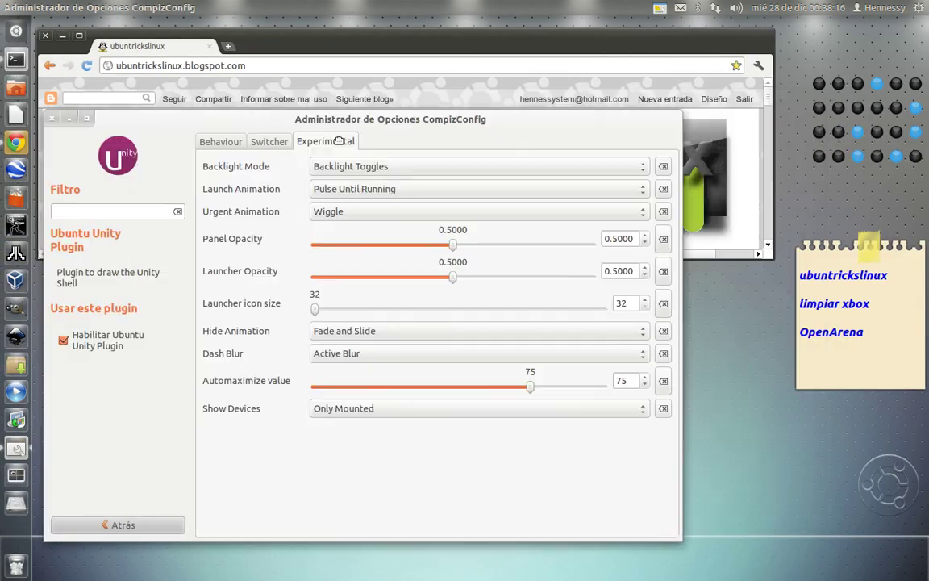
# - Reposition the CompizConfig window on the desktop and magnify the Launcher icon size option
pyautogui.moveTo(339, 141); pyautogui.dragTo(614, 101)
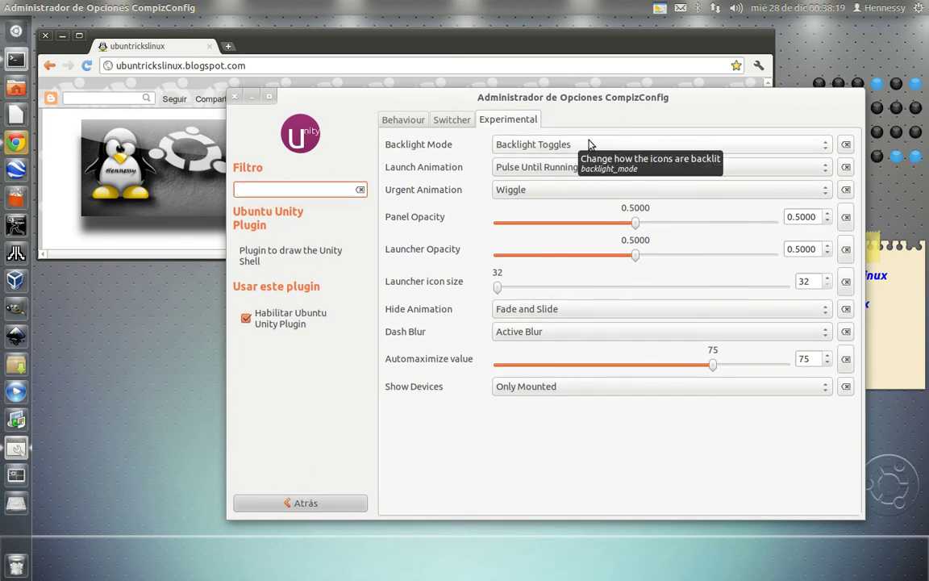
pyautogui.moveTo(578, 96)
pyautogui.mouseDown()
pyautogui.moveTo(608, 94)
pyautogui.moveTo(568, 97)
pyautogui.mouseUp()
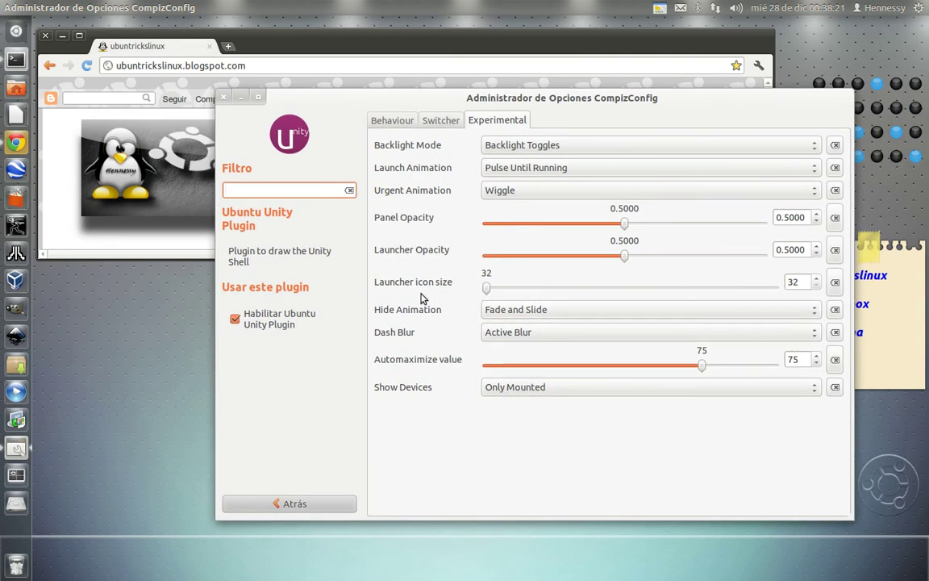
pyautogui.press('super+m')
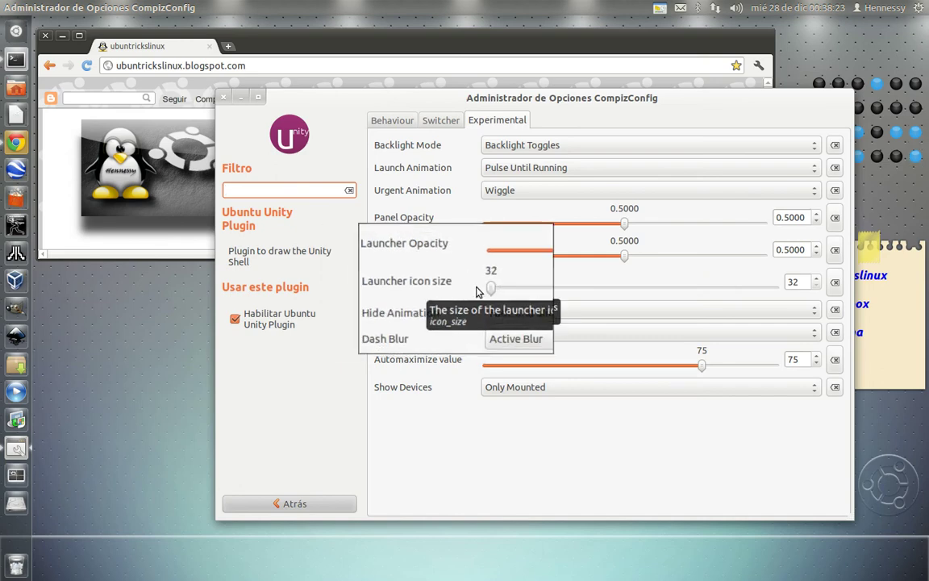
pyautogui.press('super+m')
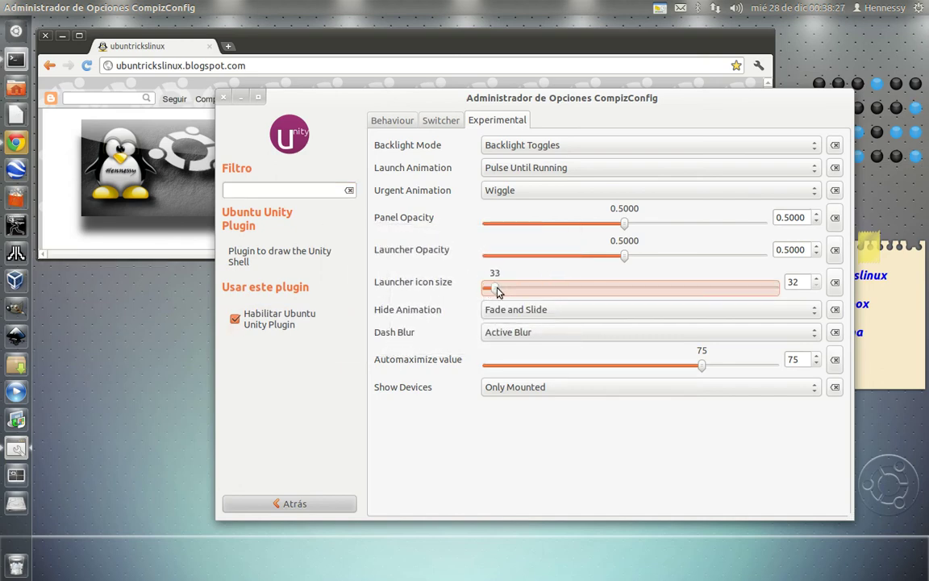
# - Try a Launcher icon size of 50, check the enlarged launcher icons, and return the size to 32
pyautogui.moveTo(498, 292); pyautogui.dragTo(649, 292)
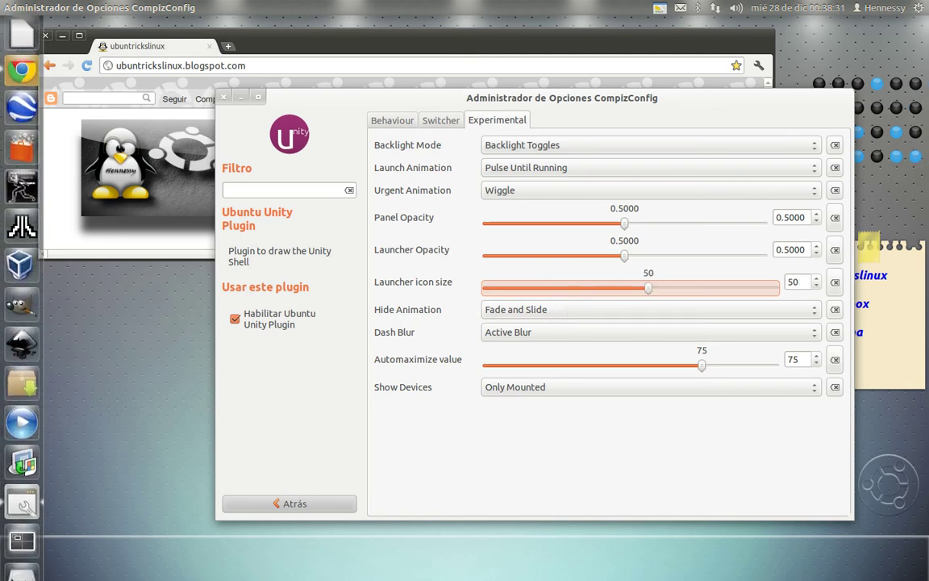
pyautogui.click(22, 44)
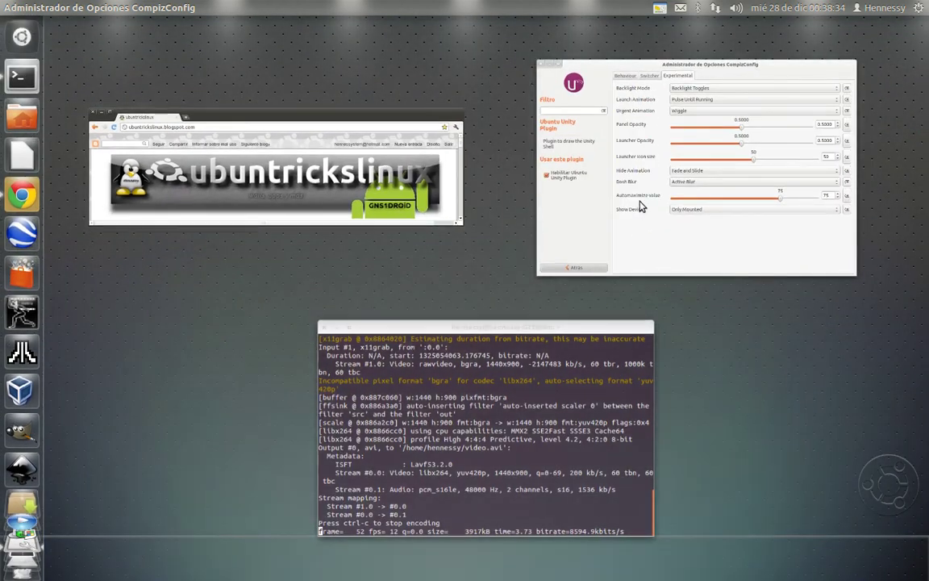
pyautogui.click(557, 198)
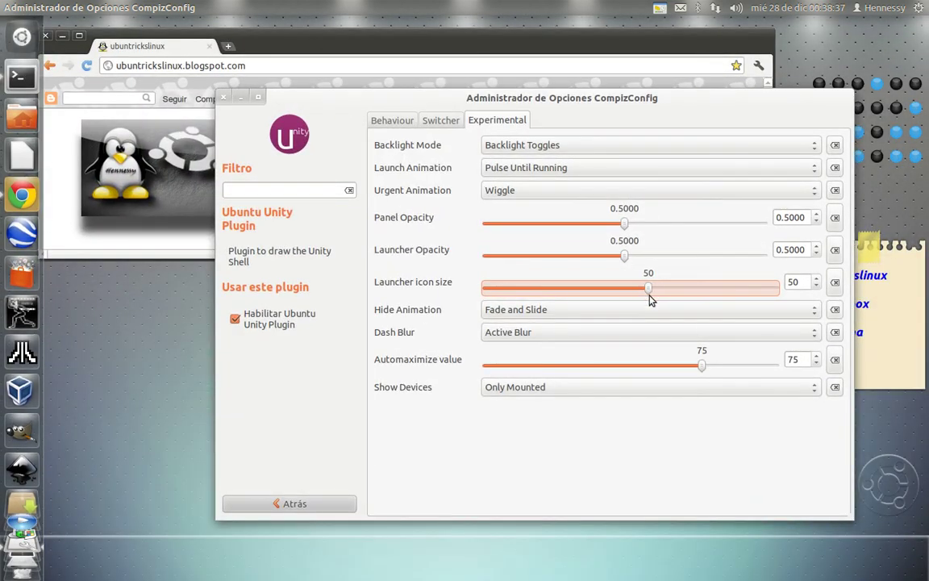
pyautogui.moveTo(652, 299); pyautogui.dragTo(466, 288)
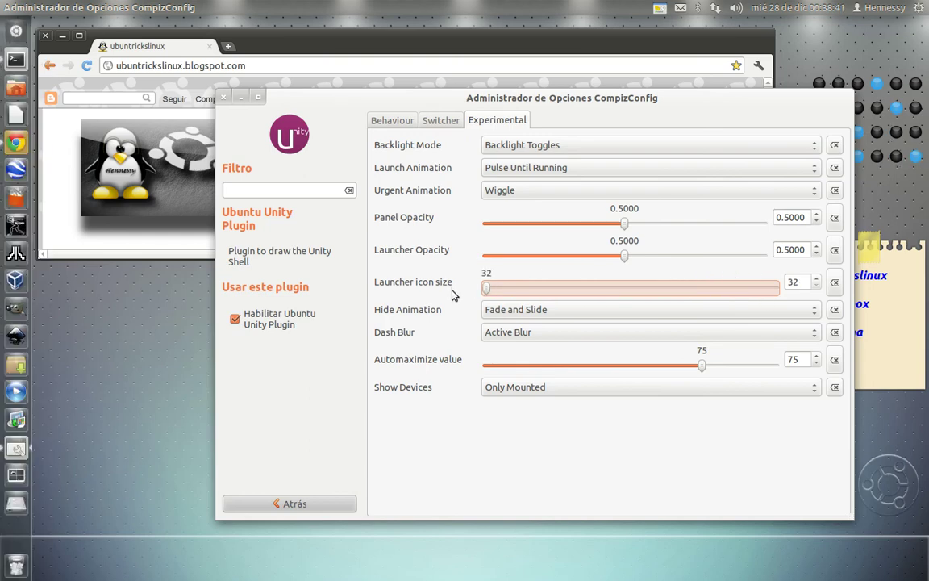
pyautogui.click(871, 7)
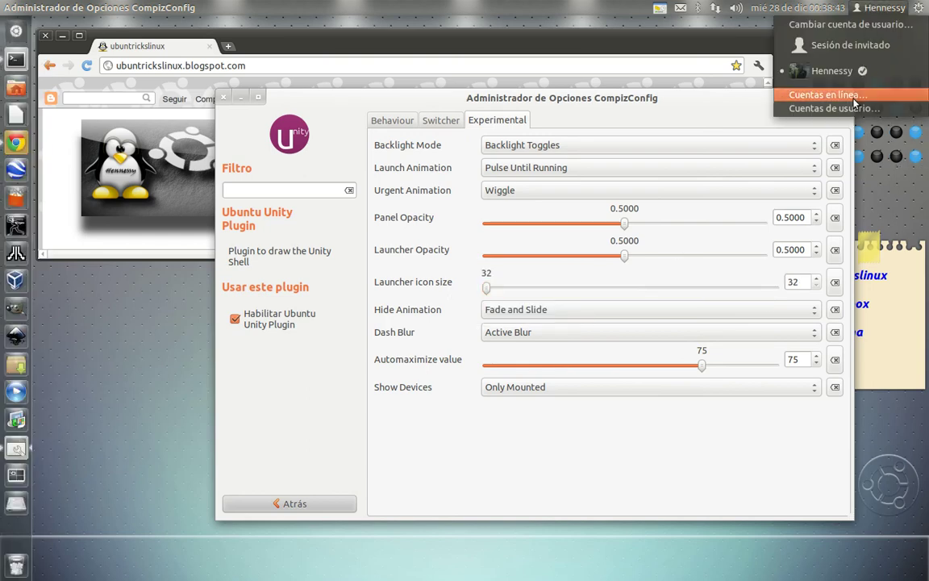
pyautogui.moveTo(919, 7)
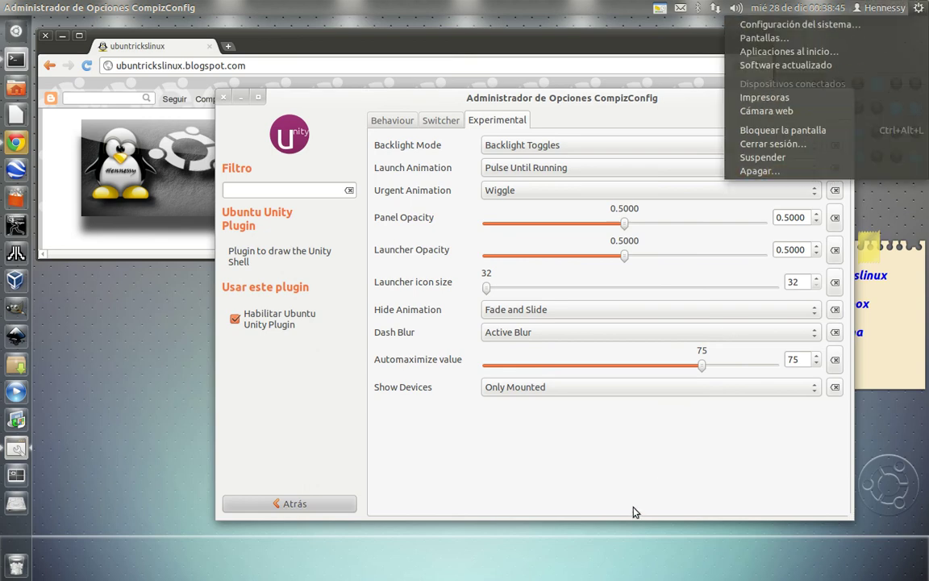
pyautogui.click(641, 448)
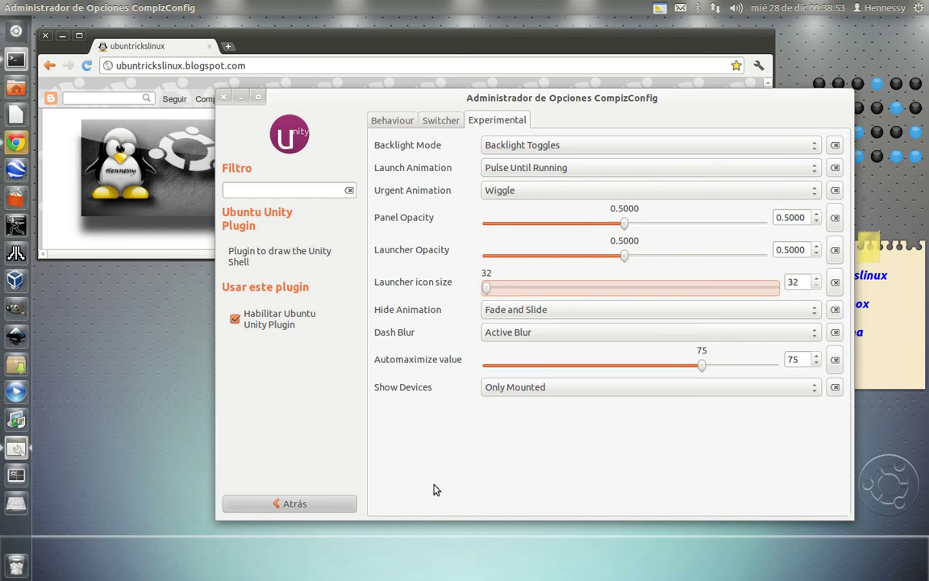
# - Leave the Unity plugin settings, close the CompizConfig settings manager, and magnify the blog address in the browser
pyautogui.click(331, 504)
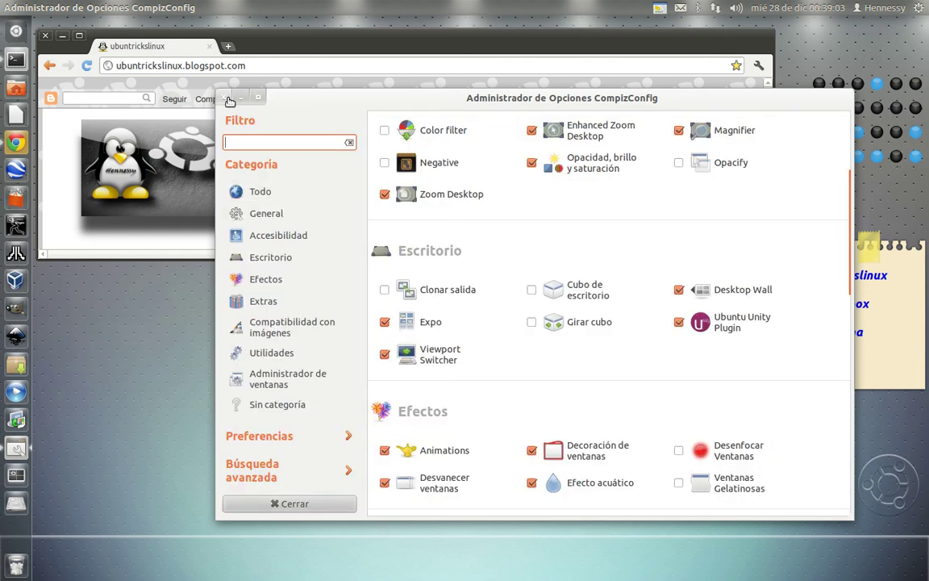
pyautogui.click(229, 98)
pyautogui.press('super+m')
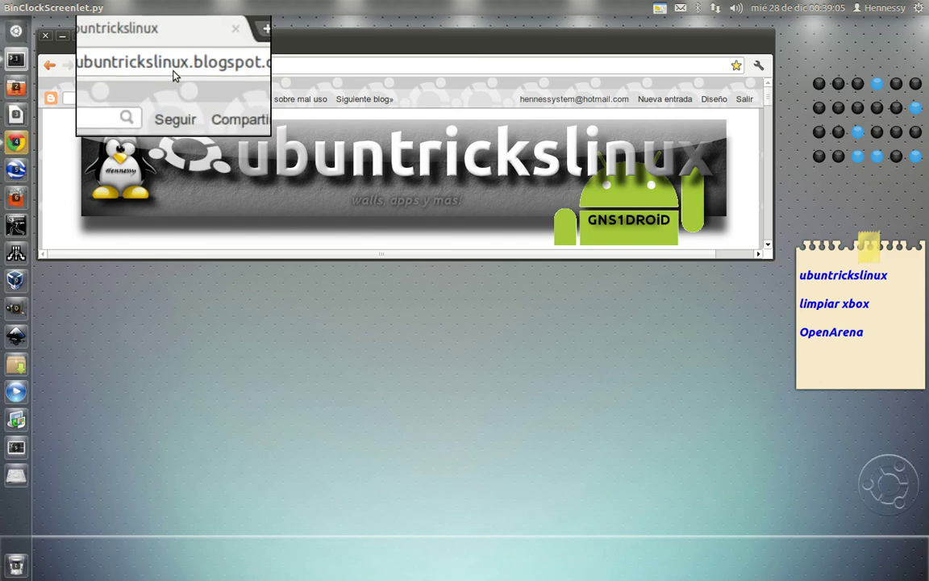
pyautogui.scroll(3, 341, 123)
pyautogui.scroll(-3, 343, 125)
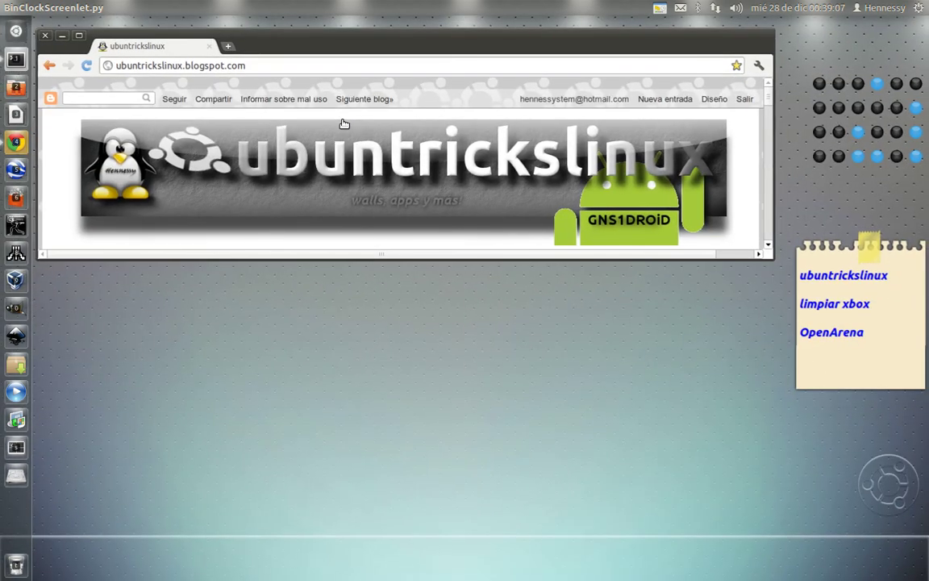
# - Shift the browser window slightly on the desktop and switch to the Terminal window
pyautogui.moveTo(360, 51); pyautogui.dragTo(381, 74)
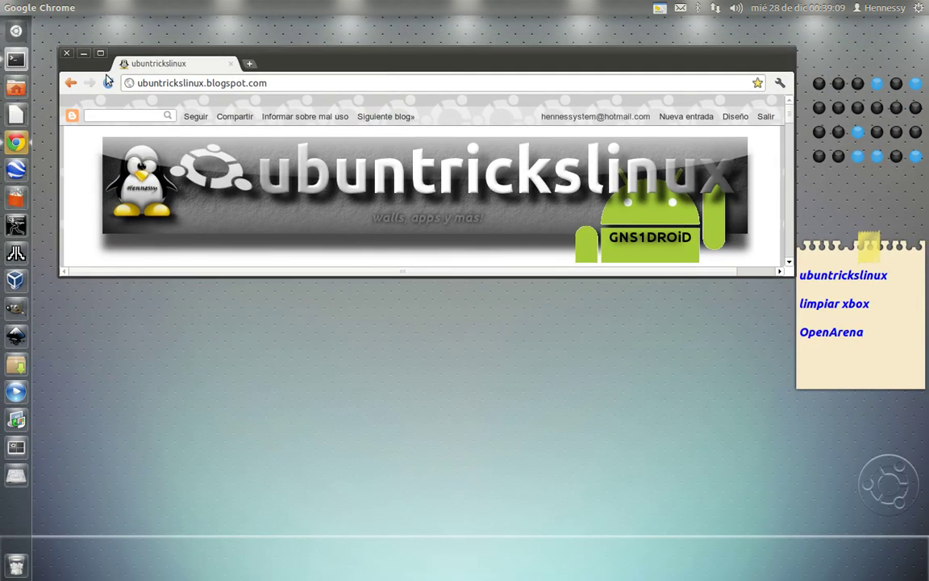
pyautogui.click(15, 59)
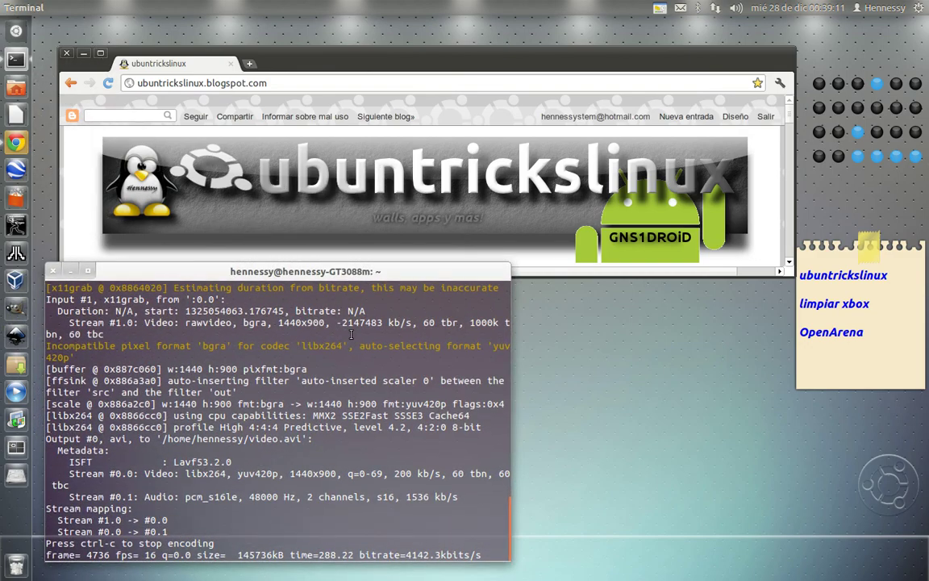